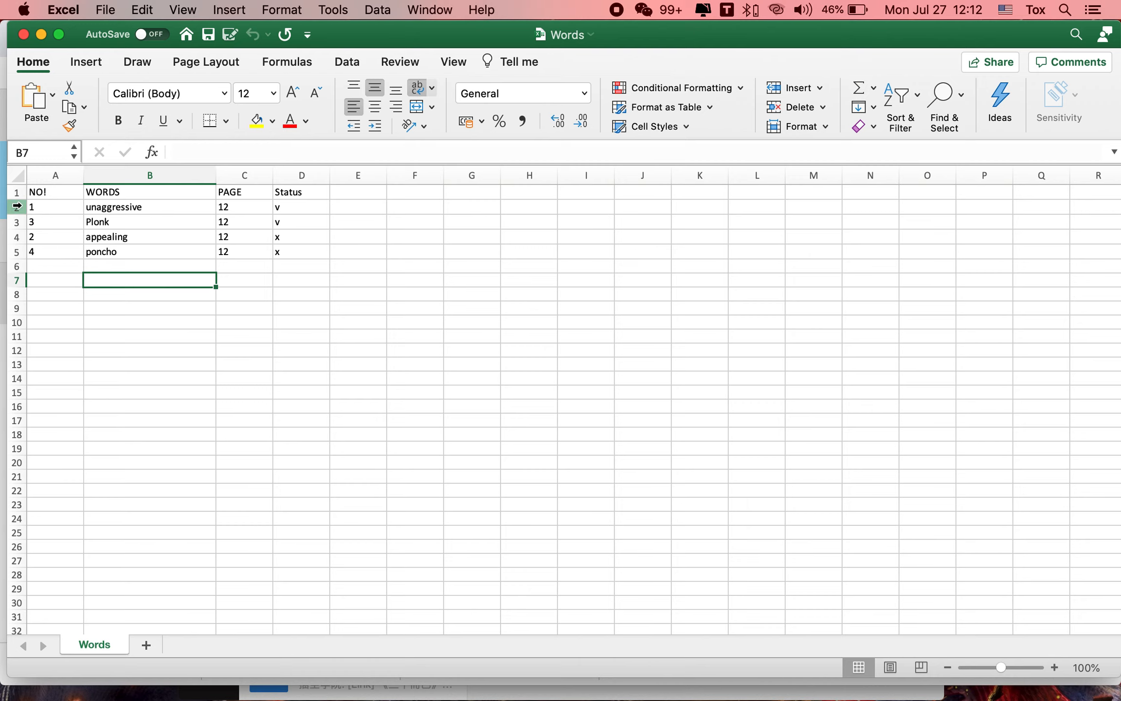
{"action": "left_click", "coordinate": [146, 407]}
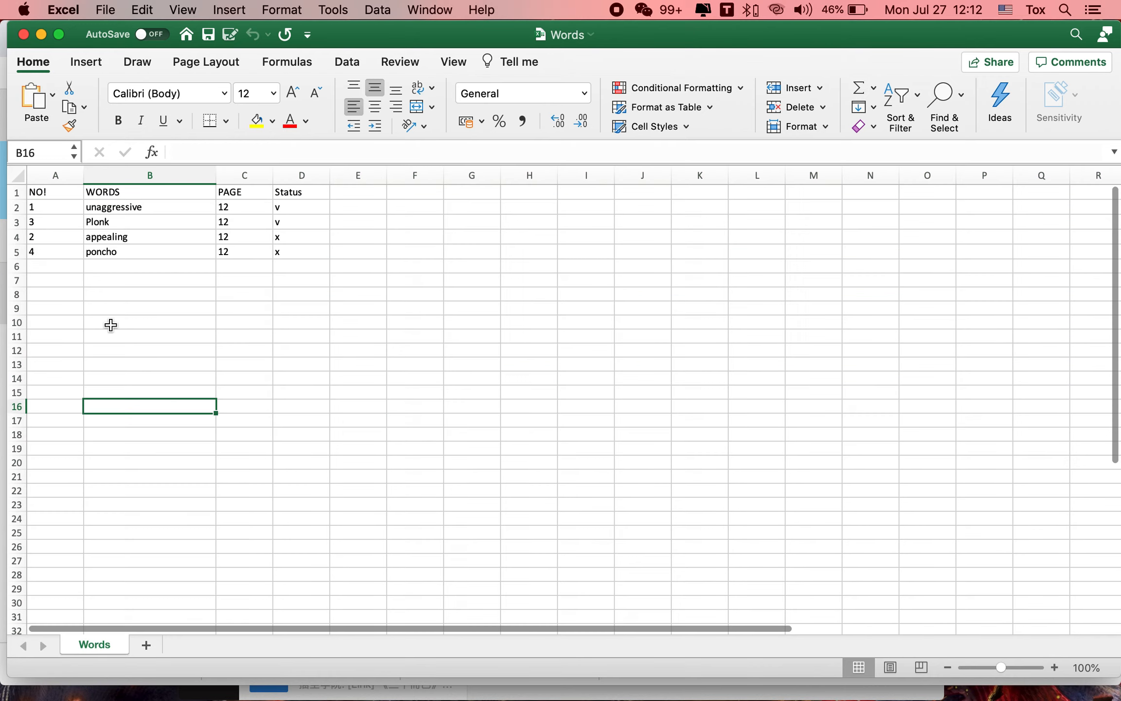
{"action": "left_click_drag", "start_coordinate": [55, 175], "coordinate": [872, 155]}
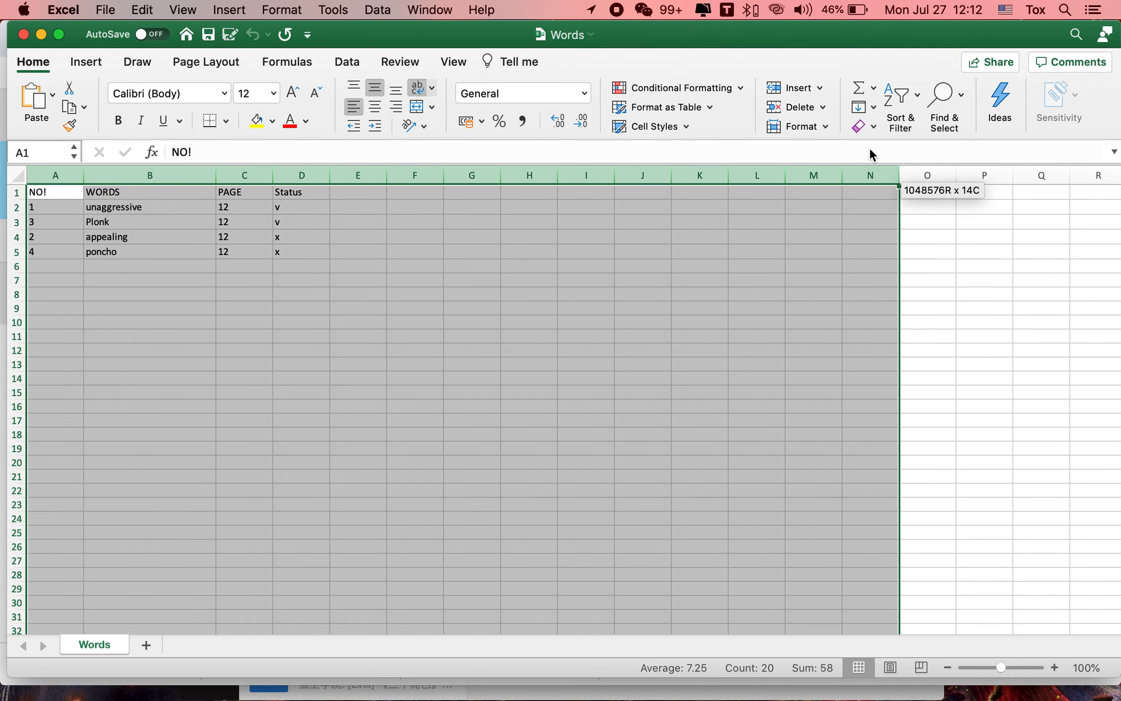
{"action": "left_click", "coordinate": [643, 294]}
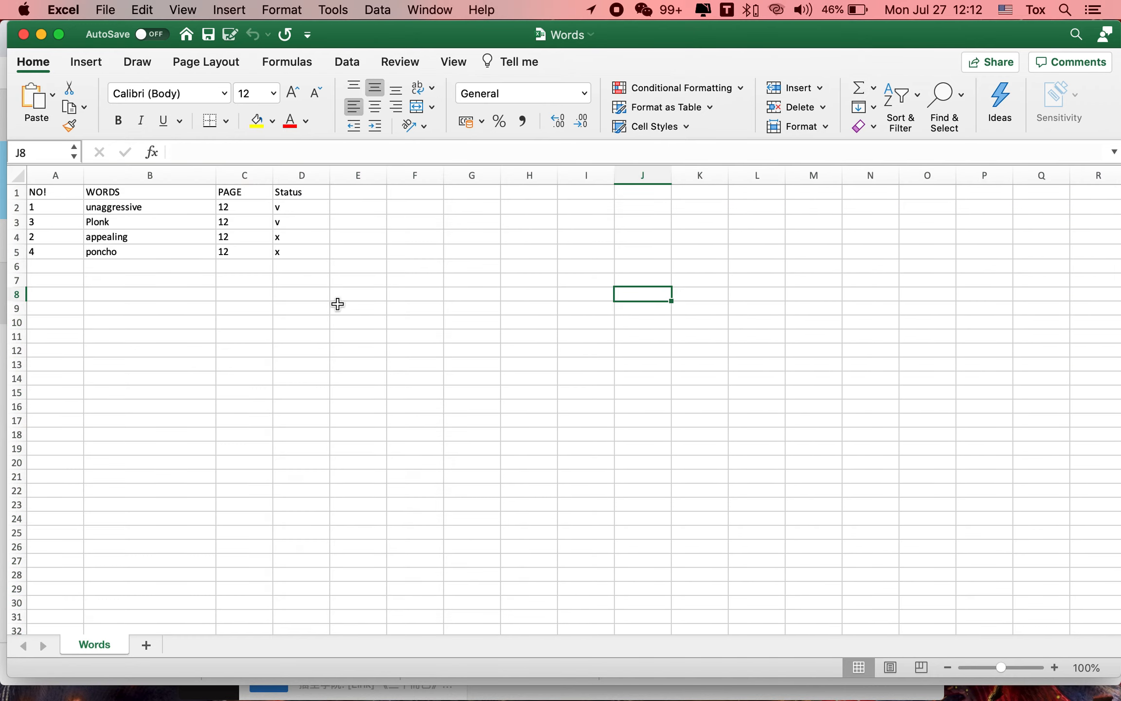
{"action": "left_click", "coordinate": [51, 175]}
{"action": "left_click", "coordinate": [55, 191]}
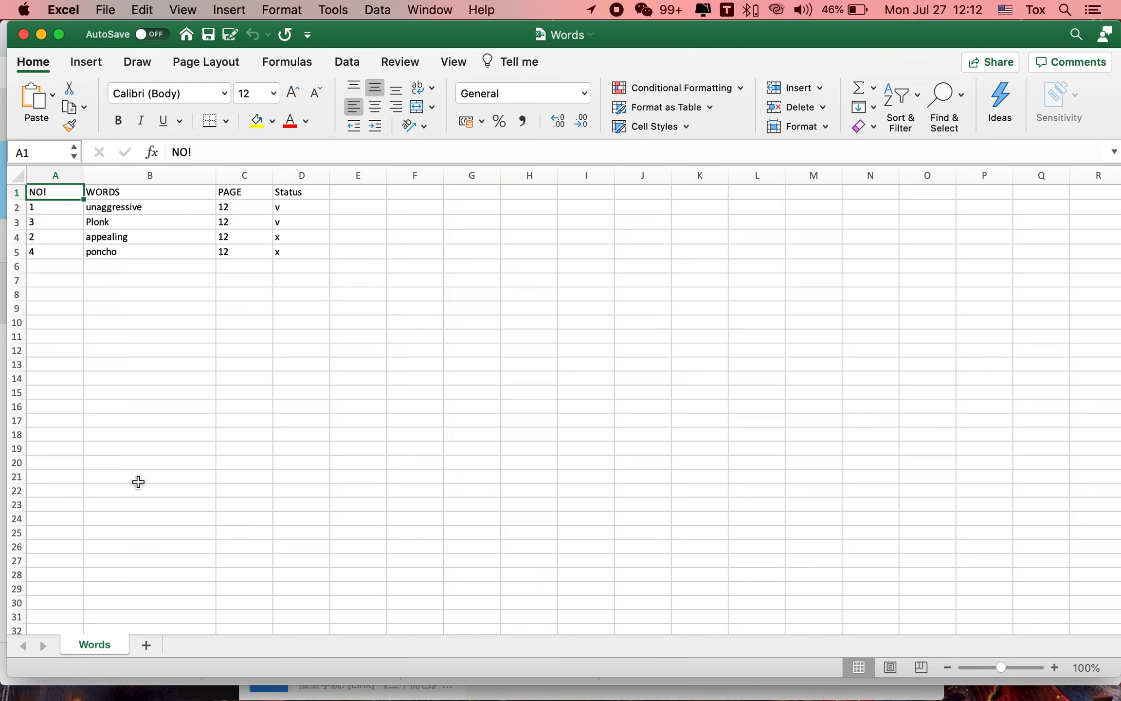
{"action": "left_click", "coordinate": [164, 310]}
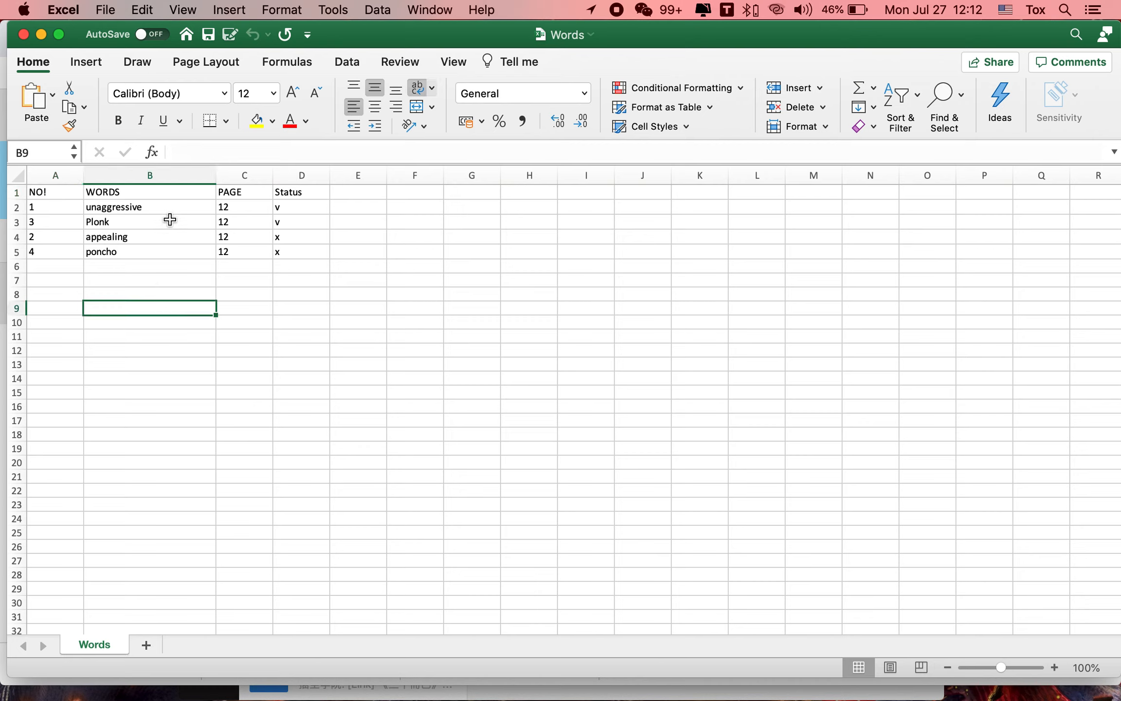
{"action": "left_click_drag", "start_coordinate": [160, 265], "coordinate": [156, 548]}
{"action": "left_click", "coordinate": [181, 465]}
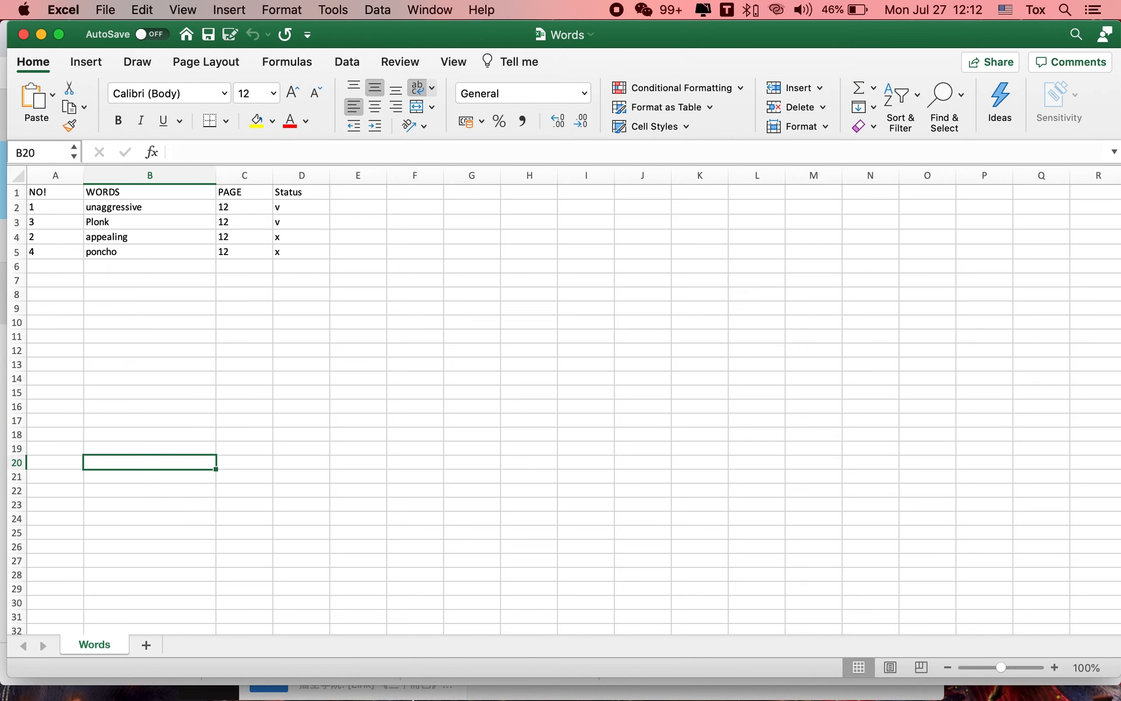
- Switch to new sentence.txt in TextEdit, select its word list for review, and return to the Words workbook in Excel
{"action": "left_click", "coordinate": [467, 667]}
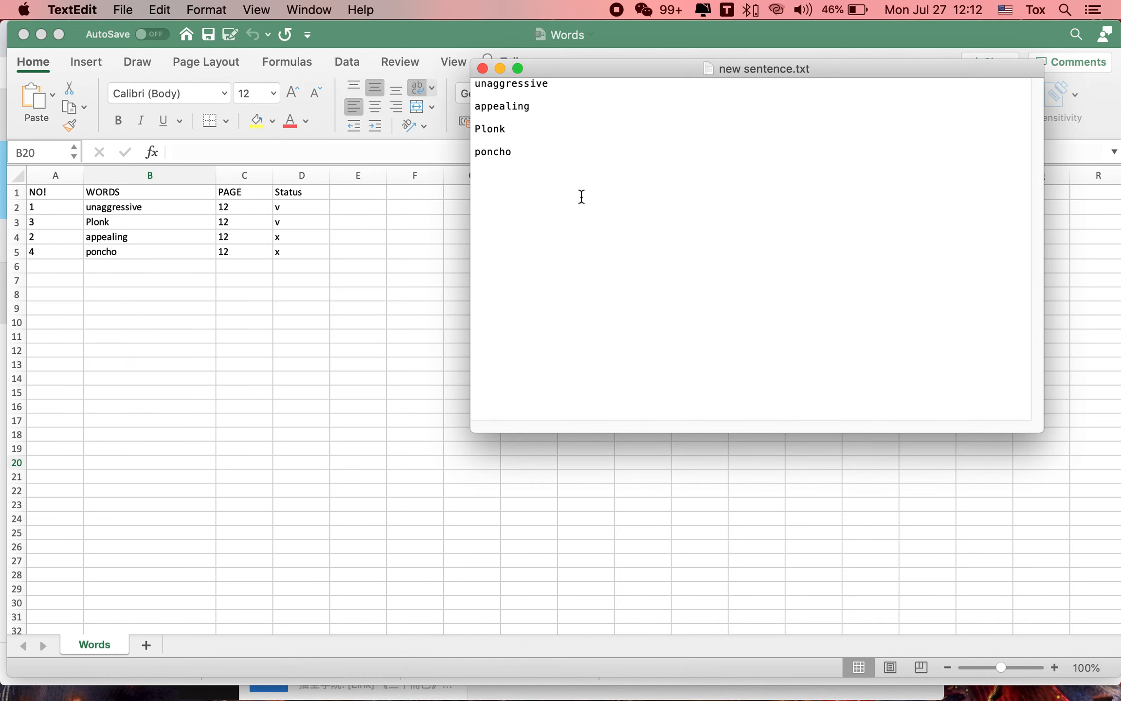
{"action": "left_click_drag", "start_coordinate": [593, 188], "coordinate": [507, 79]}
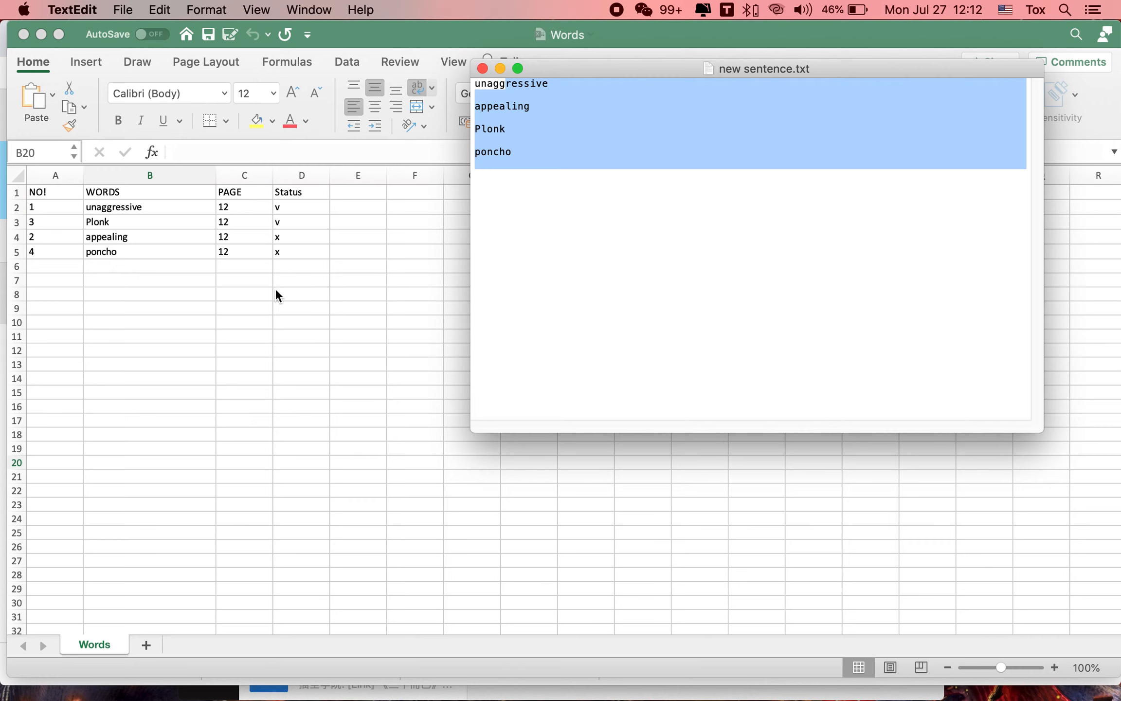
{"action": "key", "text": "super+Tab"}
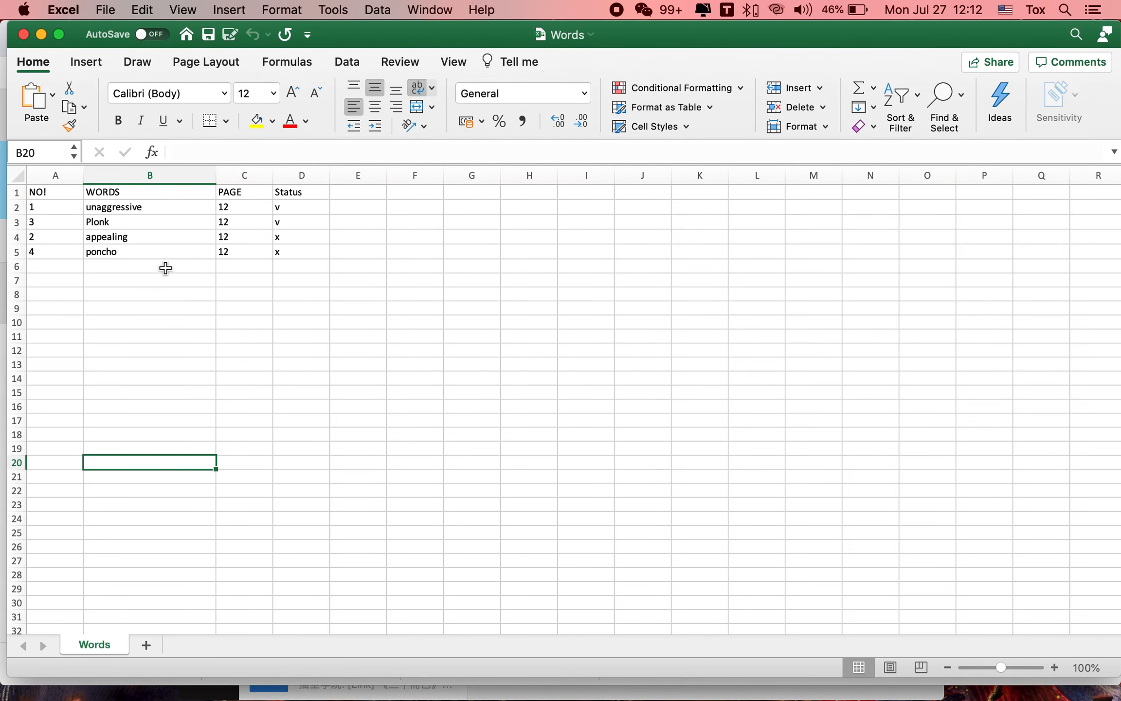
{"action": "left_click", "coordinate": [200, 266]}
{"action": "left_click_drag", "start_coordinate": [55, 207], "coordinate": [55, 251]}
{"action": "left_click", "coordinate": [142, 279]}
{"action": "left_click_drag", "start_coordinate": [151, 268], "coordinate": [148, 600]}
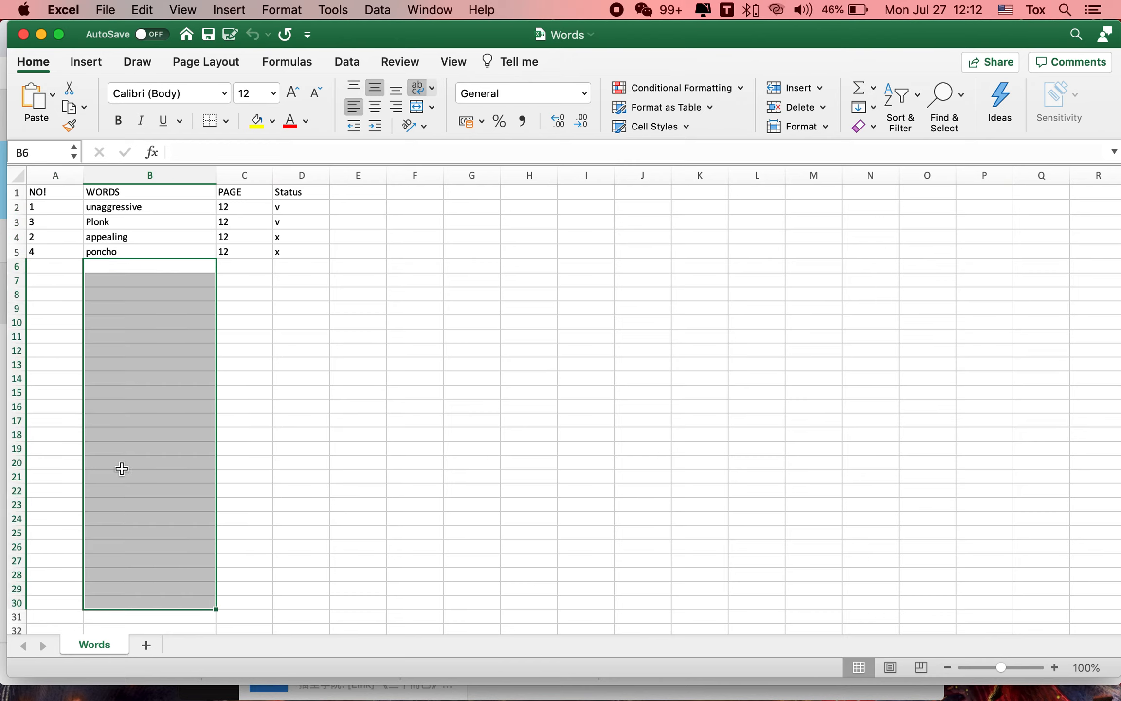
{"action": "left_click_drag", "start_coordinate": [55, 207], "coordinate": [55, 236]}
{"action": "left_click", "coordinate": [51, 266]}
{"action": "left_click", "coordinate": [56, 235]}
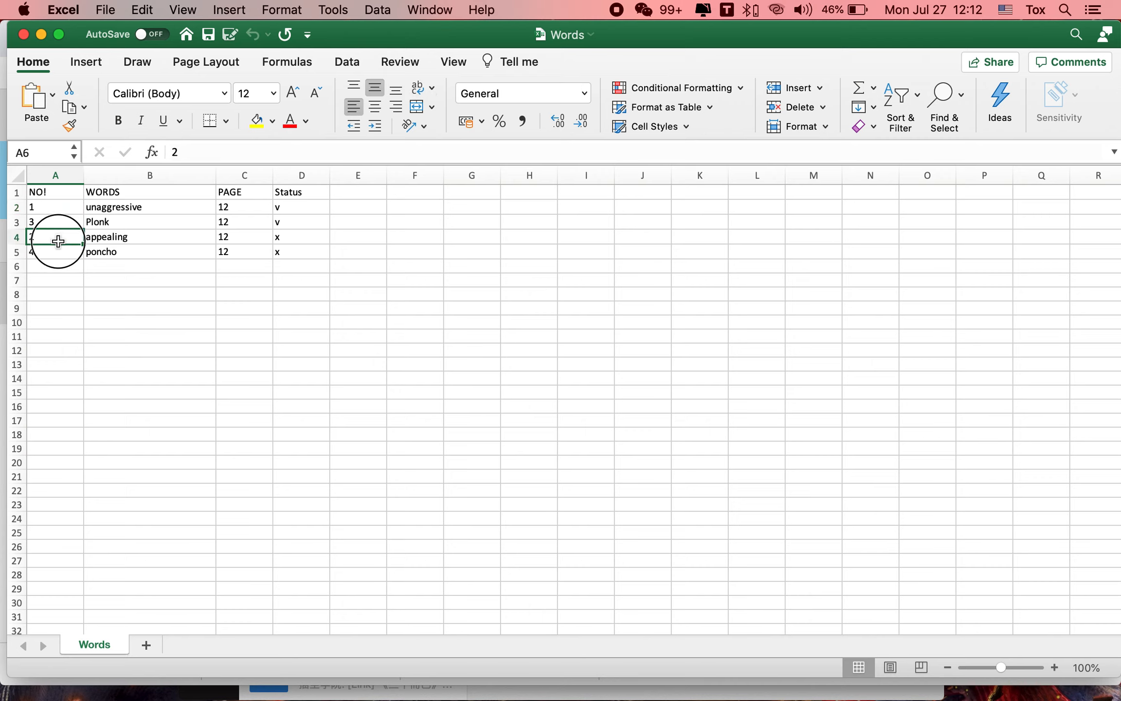
- Sort the word table in ascending order by the NO! column, expanding the selection so each row stays together
{"action": "left_click", "coordinate": [55, 175]}
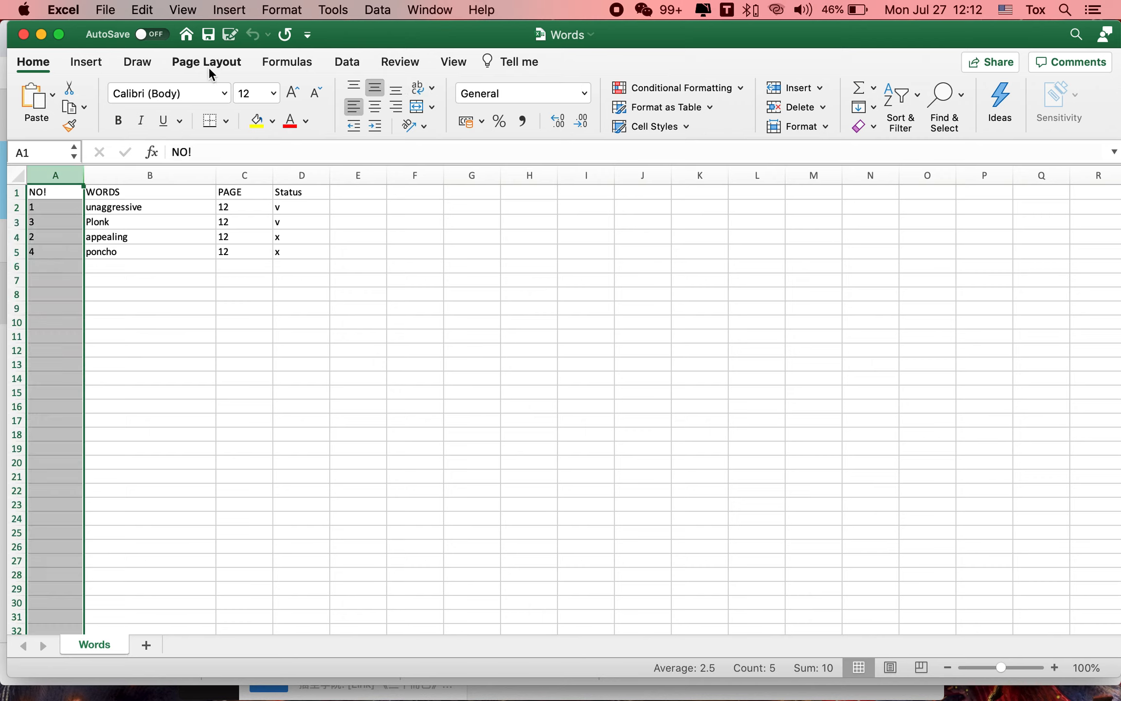
{"action": "left_click", "coordinate": [346, 62]}
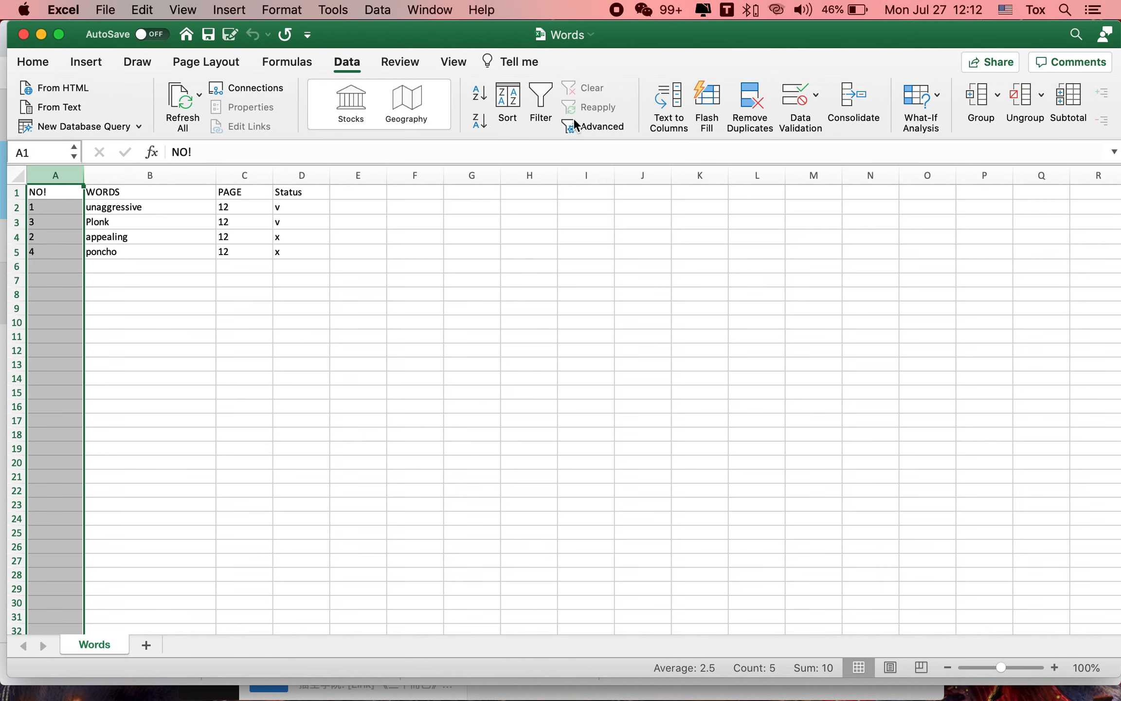
{"action": "left_click", "coordinate": [479, 92]}
{"action": "left_click", "coordinate": [666, 298]}
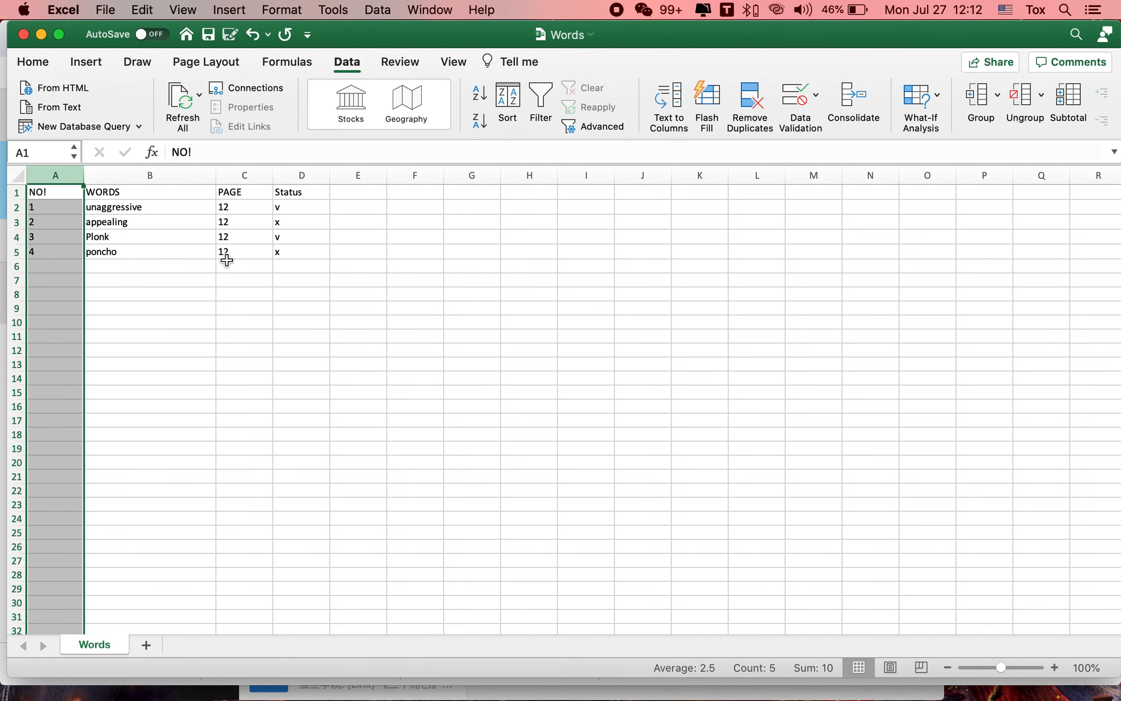
{"action": "left_click", "coordinate": [227, 263]}
{"action": "left_click", "coordinate": [138, 281]}
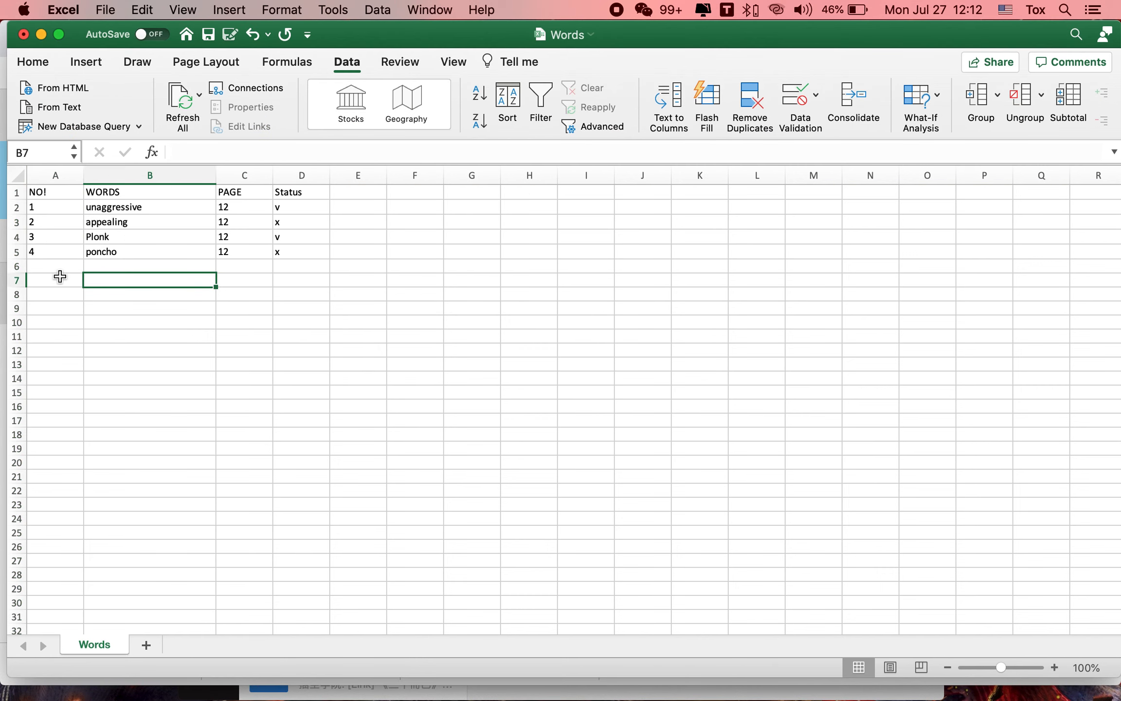
{"action": "left_click_drag", "start_coordinate": [120, 263], "coordinate": [148, 623]}
{"action": "left_click", "coordinate": [245, 378]}
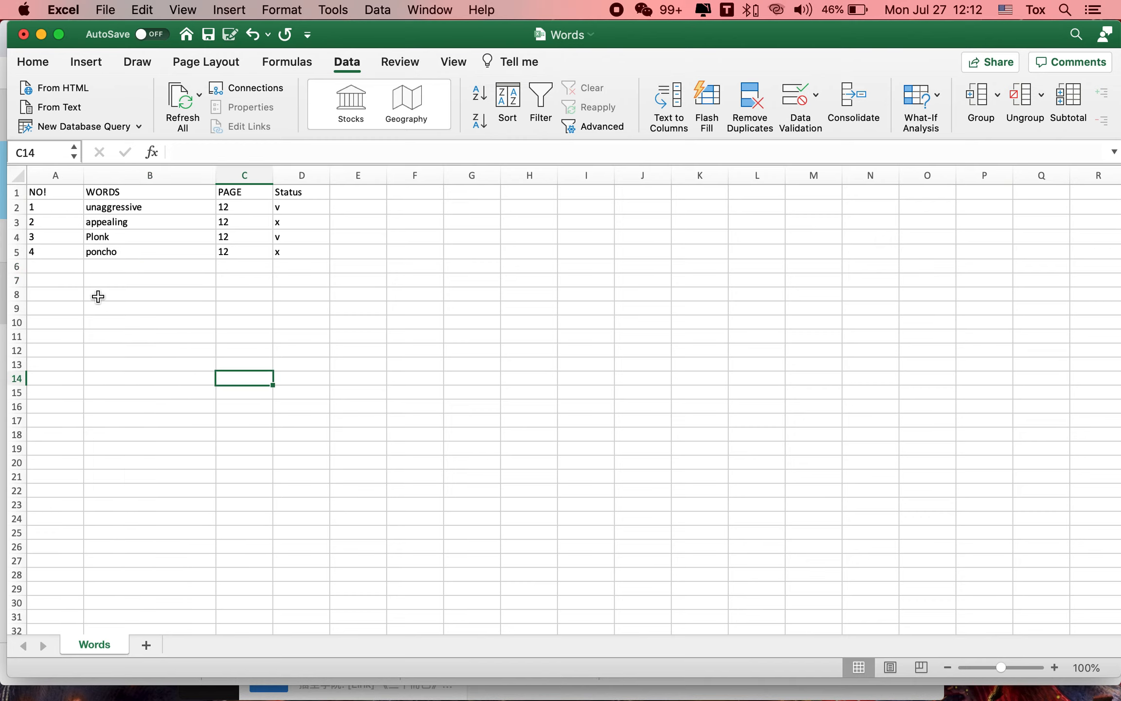
{"action": "left_click_drag", "start_coordinate": [57, 265], "coordinate": [61, 622]}
{"action": "left_click", "coordinate": [136, 393]}
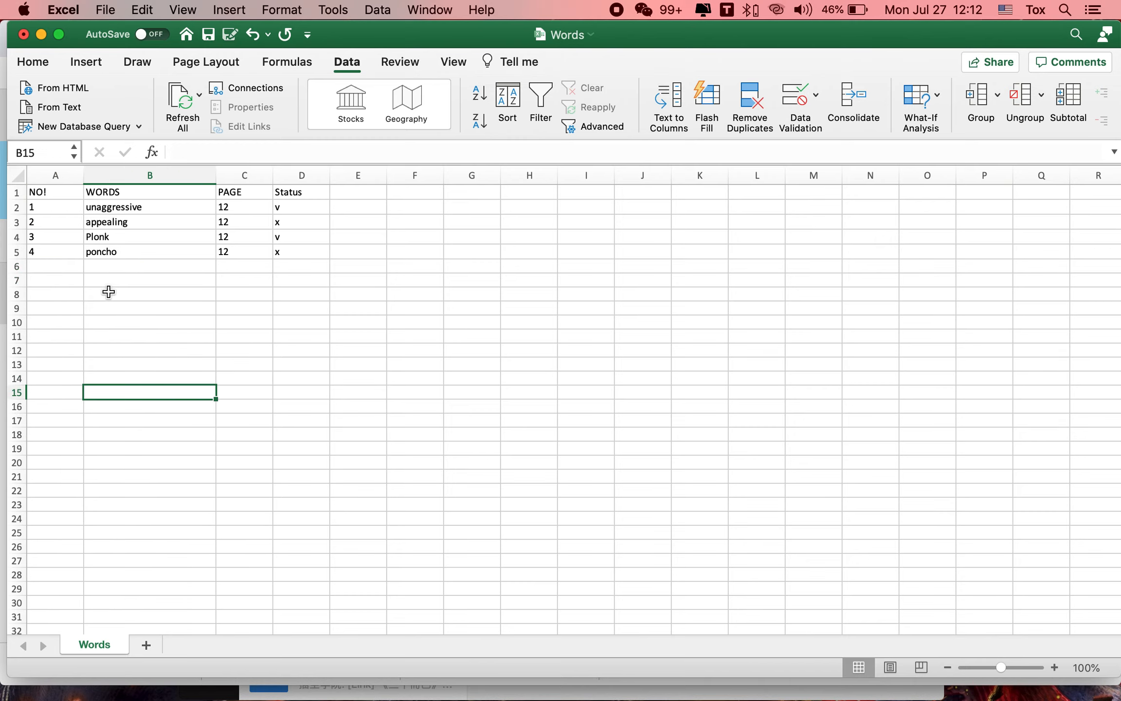
- Extend the consecutive number series in the NO! column from the existing numbers down past row 463
{"action": "left_click_drag", "start_coordinate": [67, 237], "coordinate": [109, 521]}
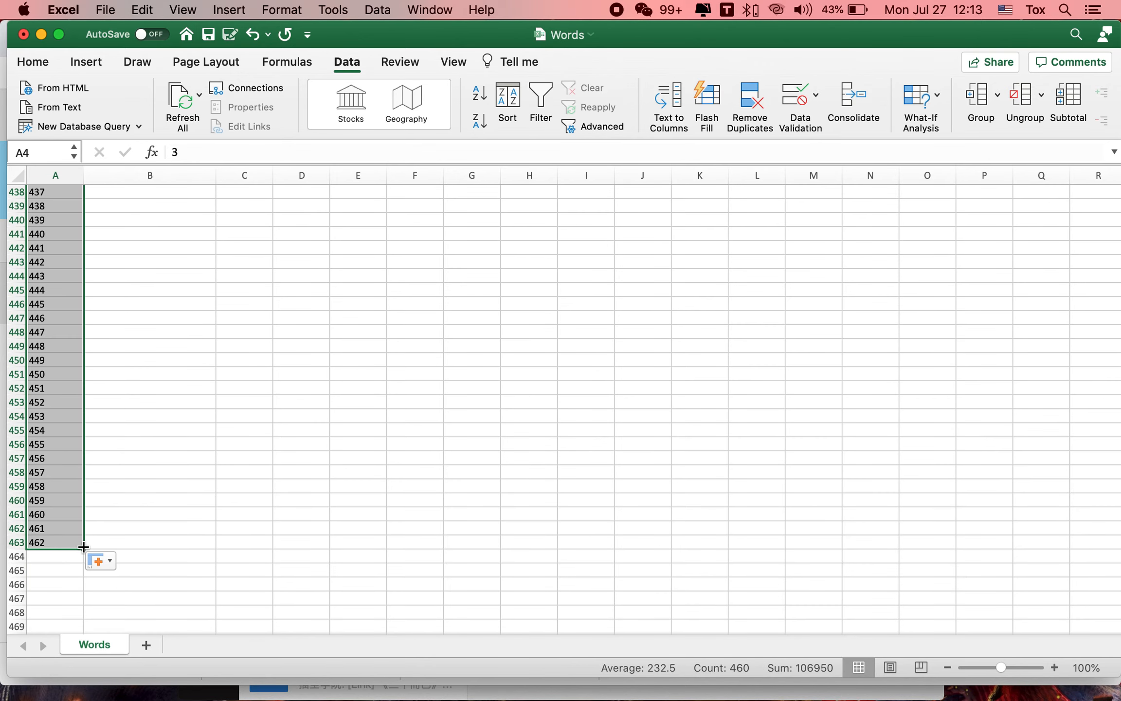
{"action": "left_click_drag", "start_coordinate": [84, 549], "coordinate": [81, 611]}
{"action": "left_click", "coordinate": [129, 458]}
{"action": "scroll", "coordinate": [195, 264], "scroll_direction": "up", "scroll_amount": 20}
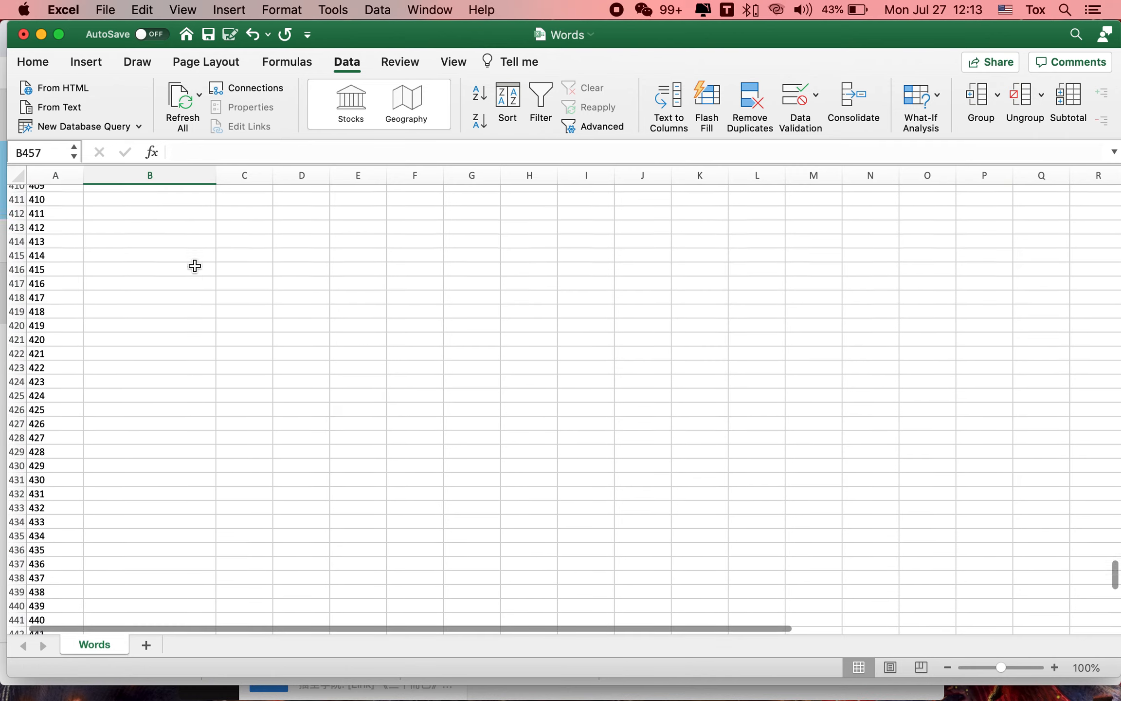
{"action": "scroll", "coordinate": [195, 265], "scroll_direction": "up", "scroll_amount": 20}
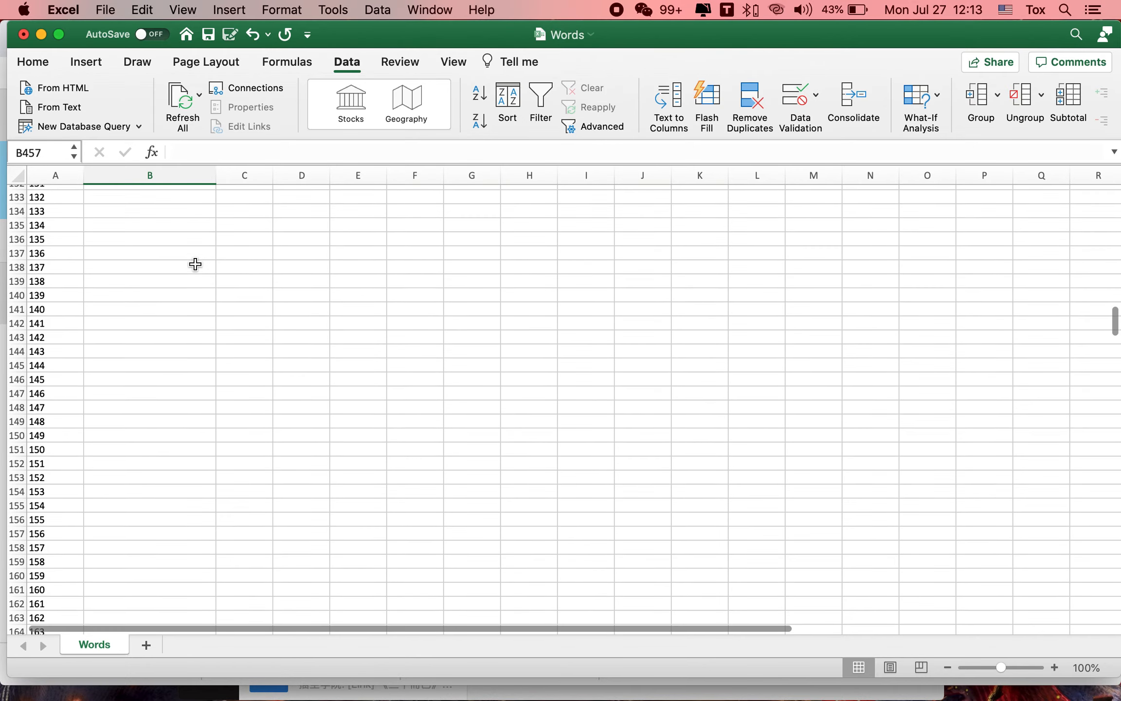
{"action": "scroll", "coordinate": [196, 264], "scroll_direction": "up", "scroll_amount": 3}
{"action": "left_click", "coordinate": [45, 266]}
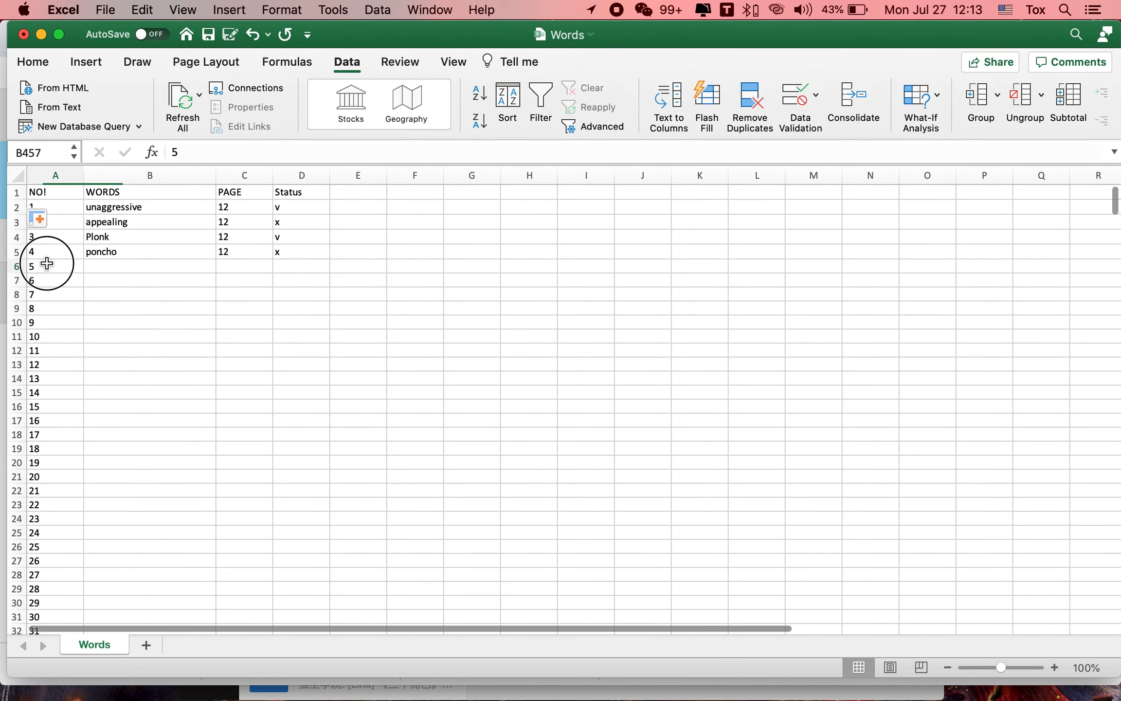
{"action": "left_click", "coordinate": [166, 290]}
{"action": "left_click", "coordinate": [163, 264]}
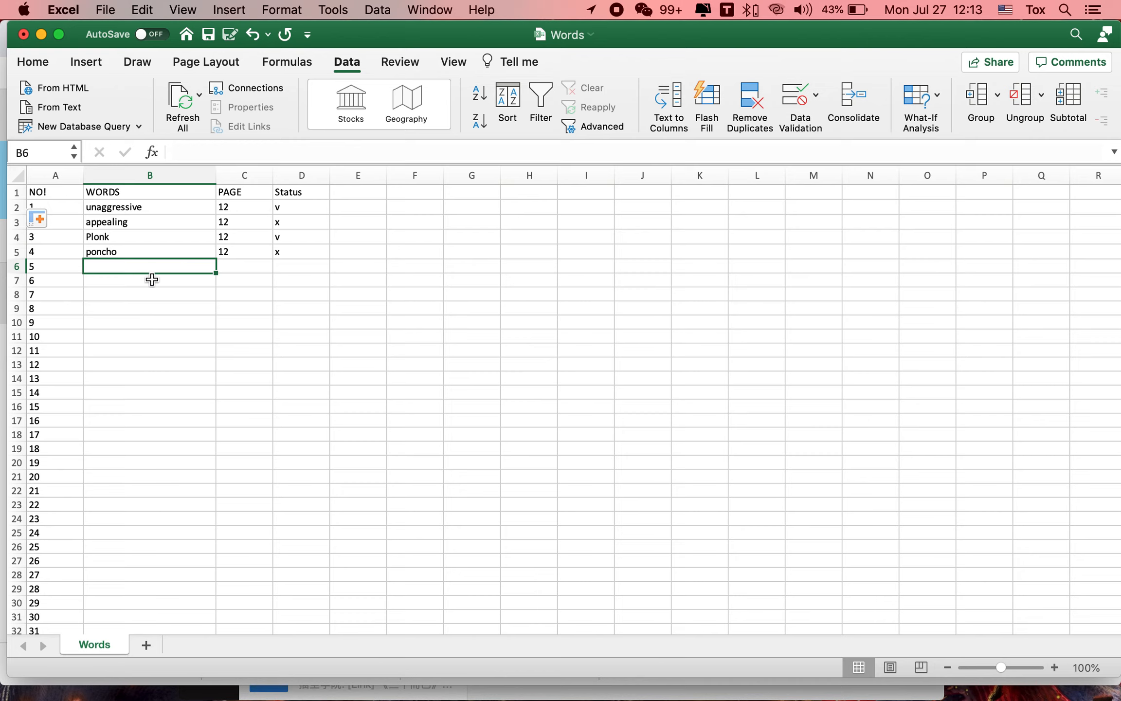
{"action": "left_click_drag", "start_coordinate": [156, 266], "coordinate": [167, 570]}
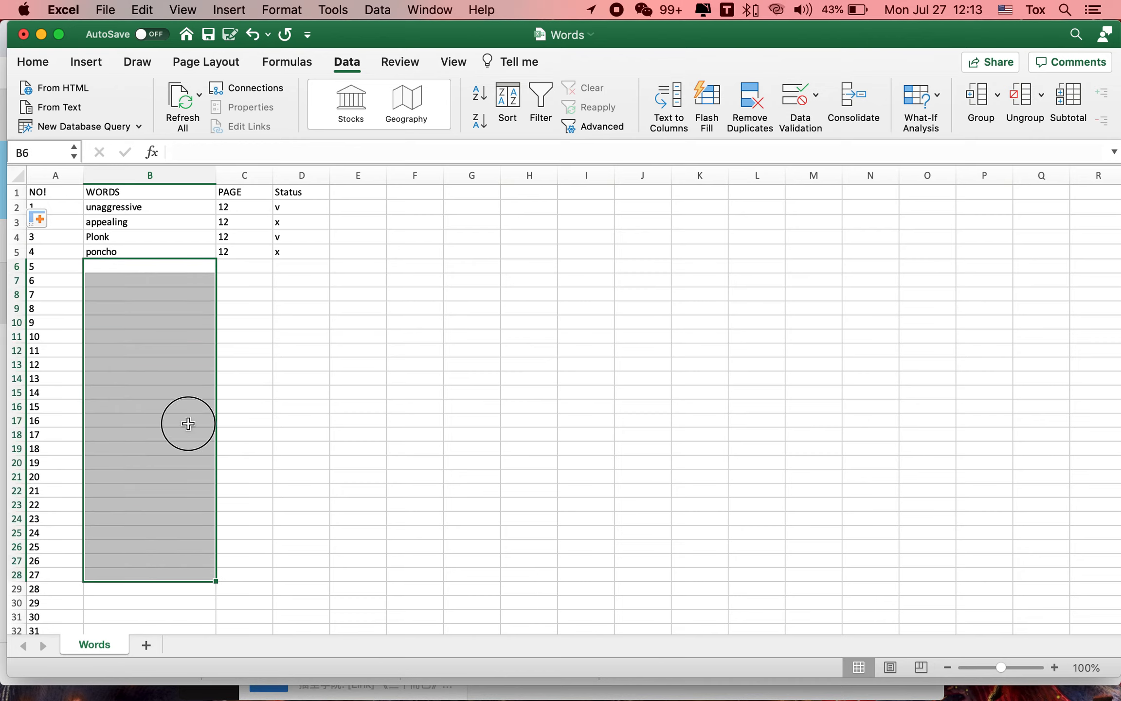
{"action": "left_click", "coordinate": [188, 423]}
{"action": "left_click_drag", "start_coordinate": [245, 265], "coordinate": [245, 463]}
{"action": "left_click", "coordinate": [316, 296]}
{"action": "left_click_drag", "start_coordinate": [242, 277], "coordinate": [244, 345]}
{"action": "left_click", "coordinate": [342, 280]}
{"action": "left_click_drag", "start_coordinate": [135, 267], "coordinate": [141, 420]}
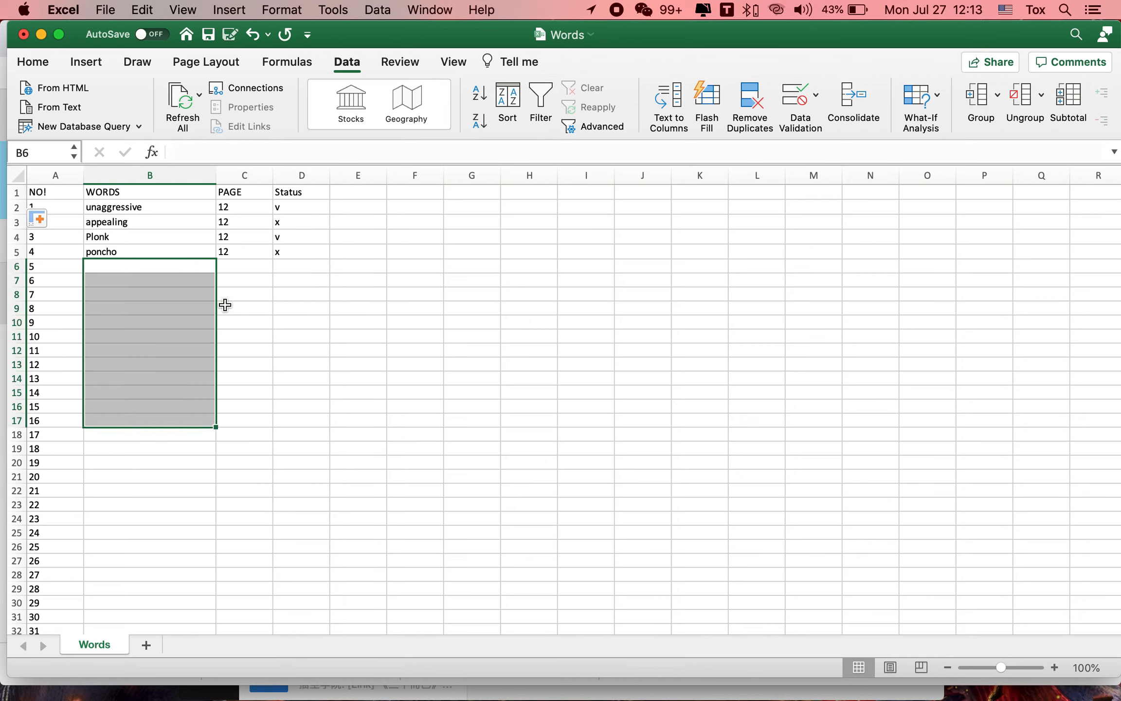
- Enter 12 in cells C6 and C7 of the PAGE column and fill the value down to C15
{"action": "left_click", "coordinate": [248, 265]}
{"action": "type", "text": "12"}
{"action": "key", "text": "Return"}
{"action": "type", "text": "12"}
{"action": "key", "text": "Return"}
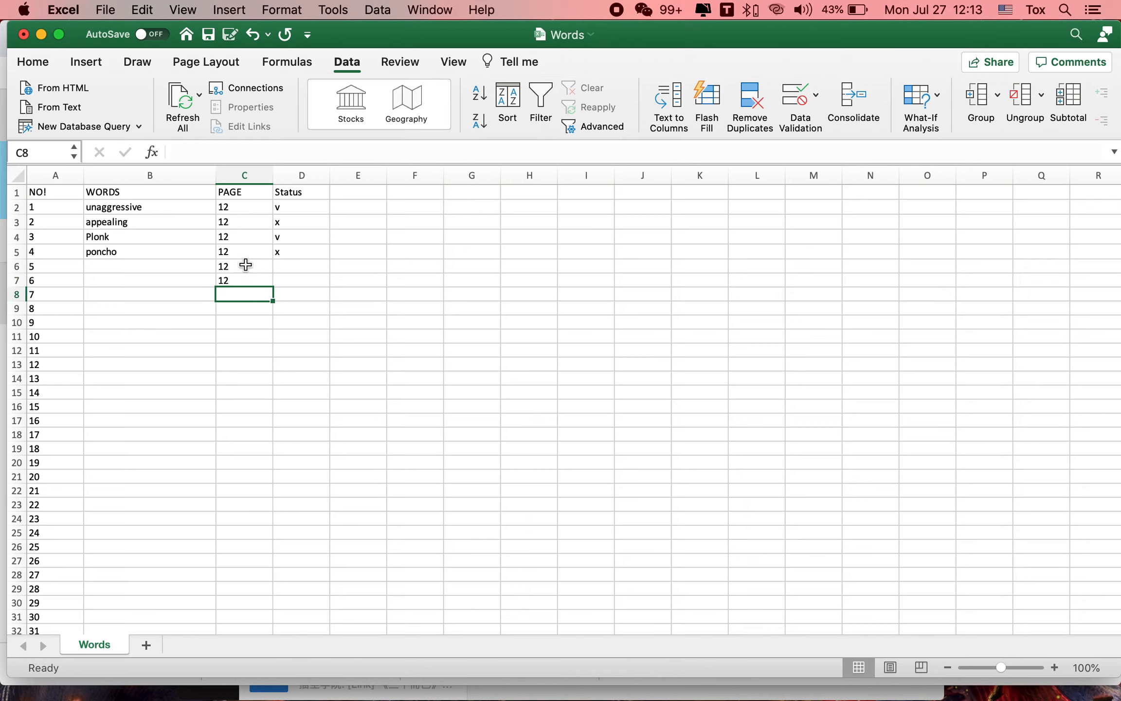
{"action": "left_click_drag", "start_coordinate": [246, 265], "coordinate": [281, 406]}
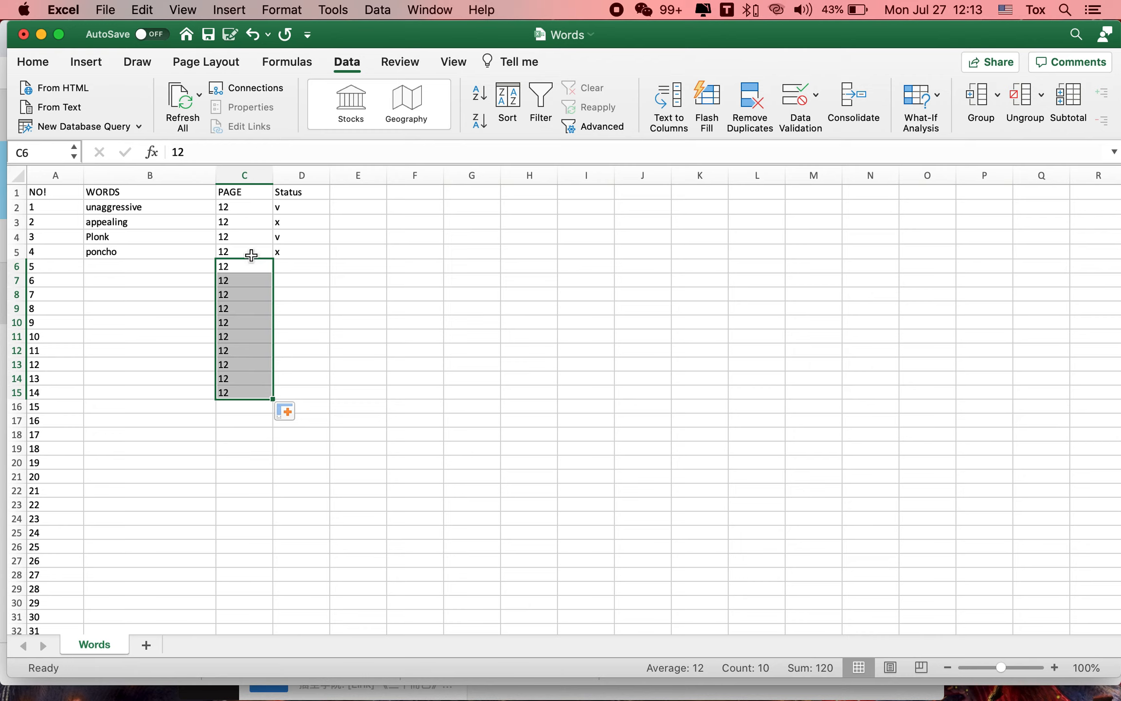
- Clear the contents of the filled PAGE cells C6:C15
{"action": "right_click", "coordinate": [252, 337]}
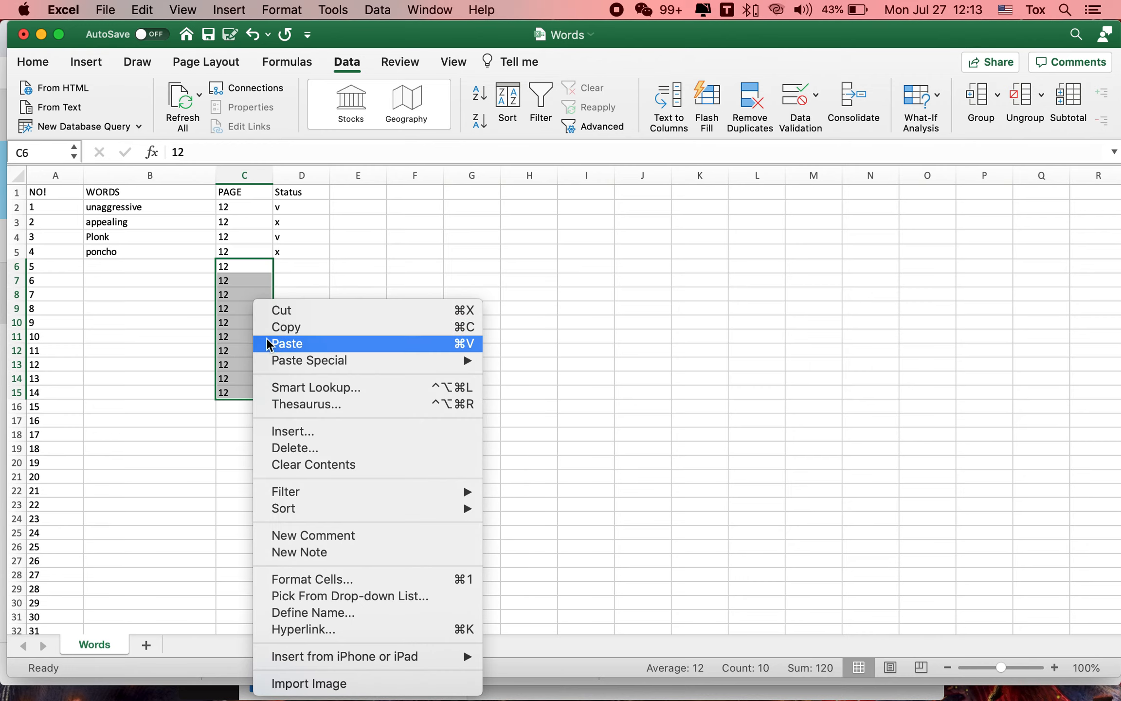
{"action": "left_click", "coordinate": [284, 463]}
{"action": "left_click", "coordinate": [320, 238]}
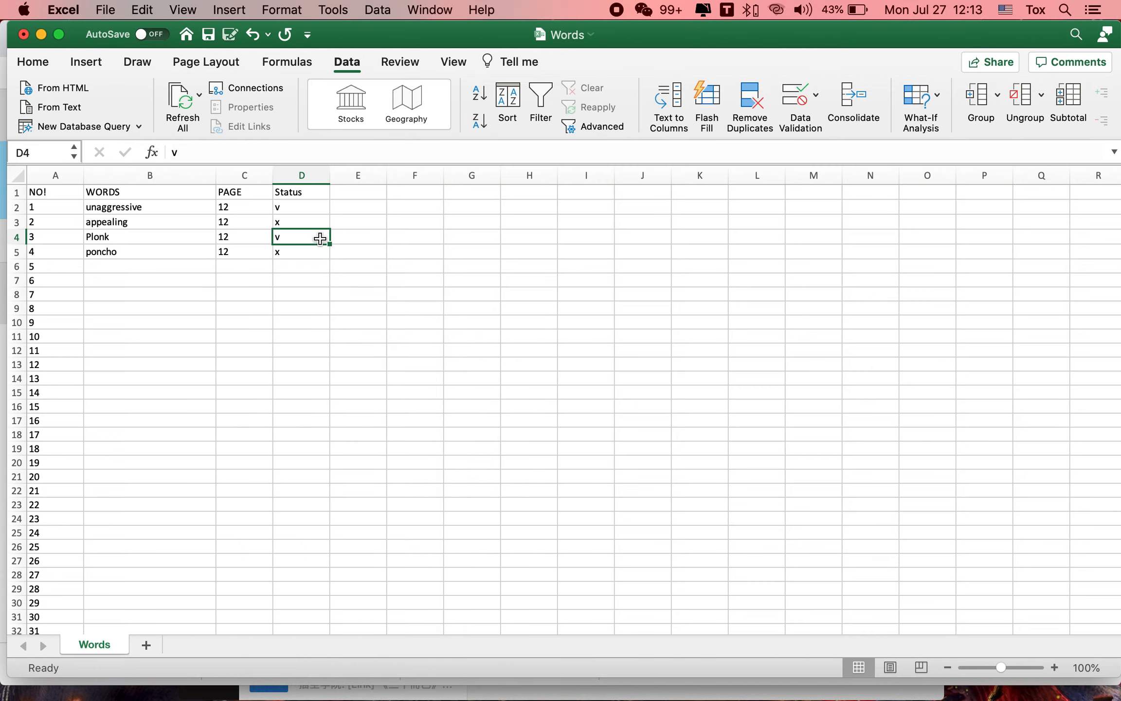
- Clear the existing marks from the Status cells D2:D5
{"action": "left_click_drag", "start_coordinate": [306, 213], "coordinate": [301, 249]}
{"action": "right_click", "coordinate": [301, 229]}
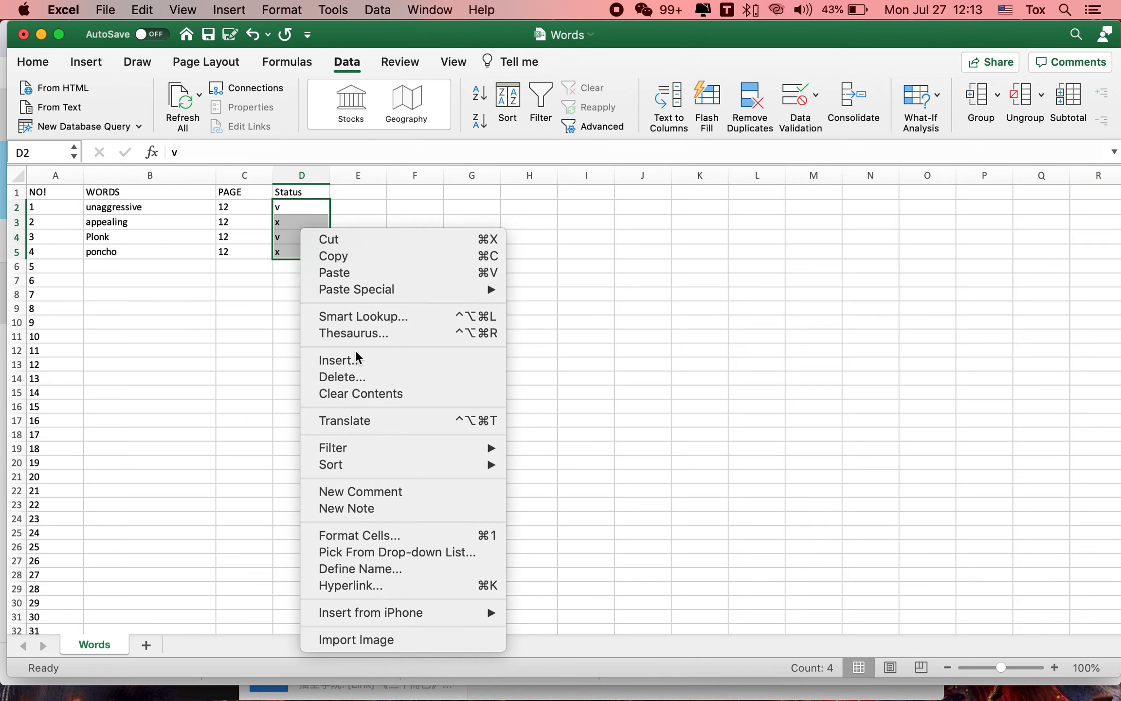
{"action": "left_click", "coordinate": [373, 394]}
{"action": "left_click", "coordinate": [360, 222]}
- Enter the Status marks for the four words: v in D2 and D3, x in D4 and D5
{"action": "left_click", "coordinate": [311, 207]}
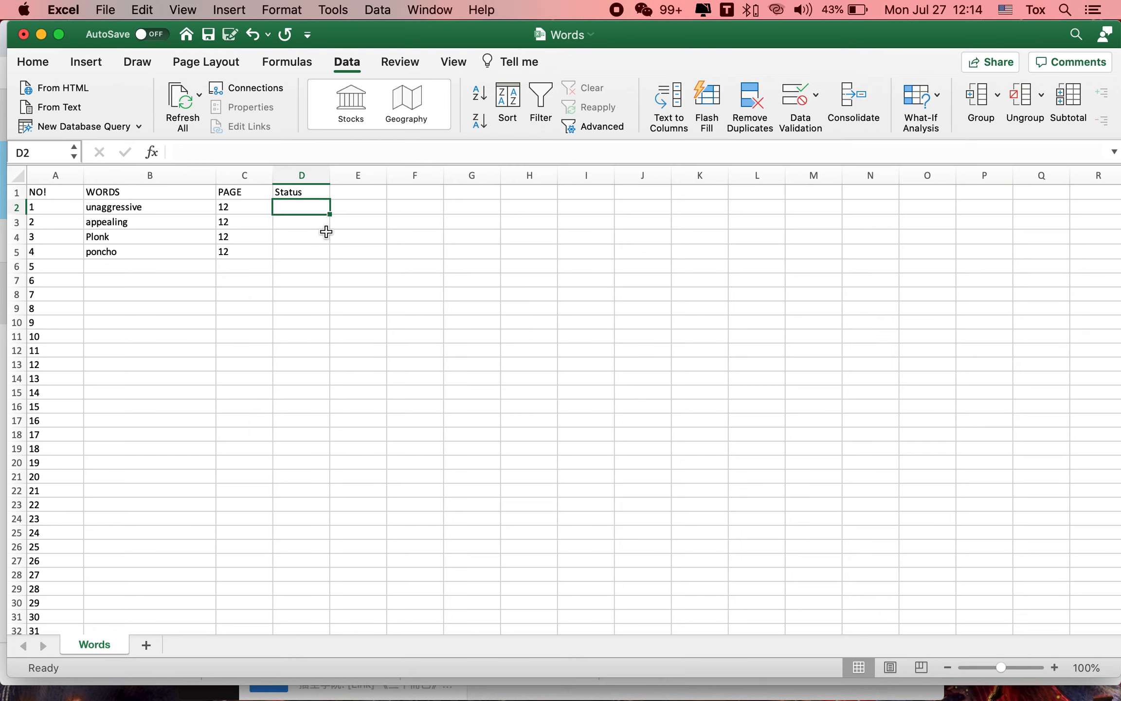
{"action": "type", "text": "v"}
{"action": "key", "text": "Return"}
{"action": "left_click", "coordinate": [311, 210]}
{"action": "left_click", "coordinate": [312, 224]}
{"action": "type", "text": "v"}
{"action": "left_click", "coordinate": [311, 233]}
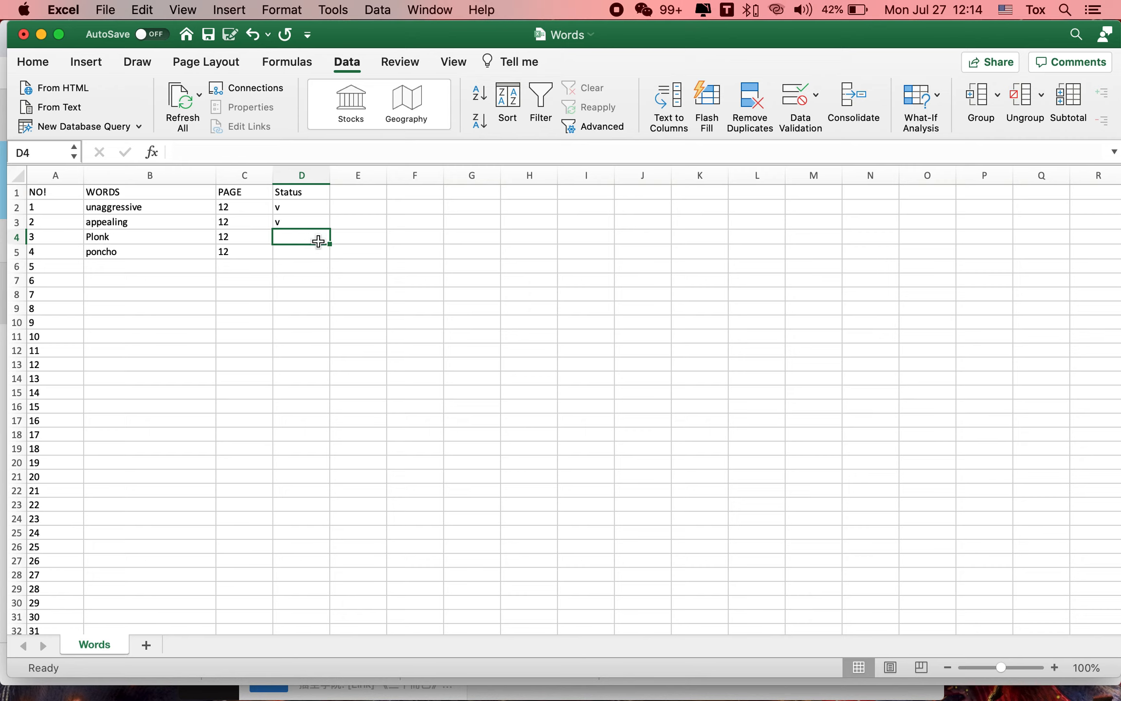
{"action": "type", "text": "x"}
{"action": "key", "text": "Return"}
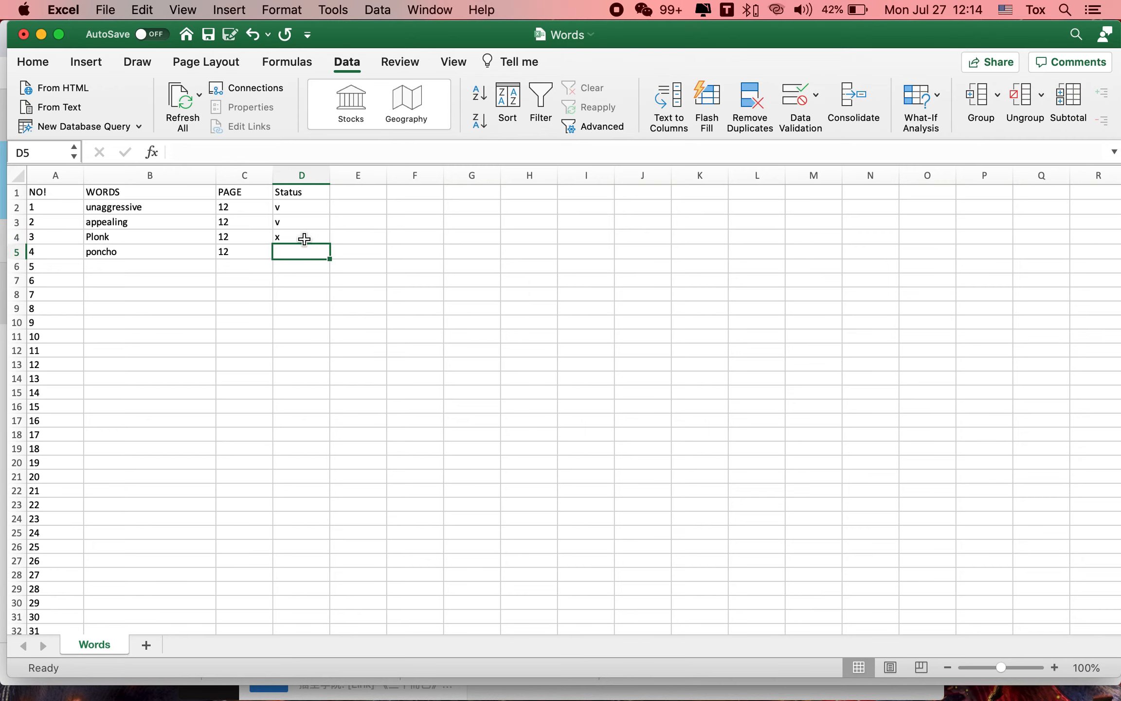
{"action": "left_click", "coordinate": [305, 227]}
{"action": "left_click", "coordinate": [311, 240]}
{"action": "left_click", "coordinate": [303, 251]}
{"action": "type", "text": "x"}
{"action": "left_click", "coordinate": [300, 291]}
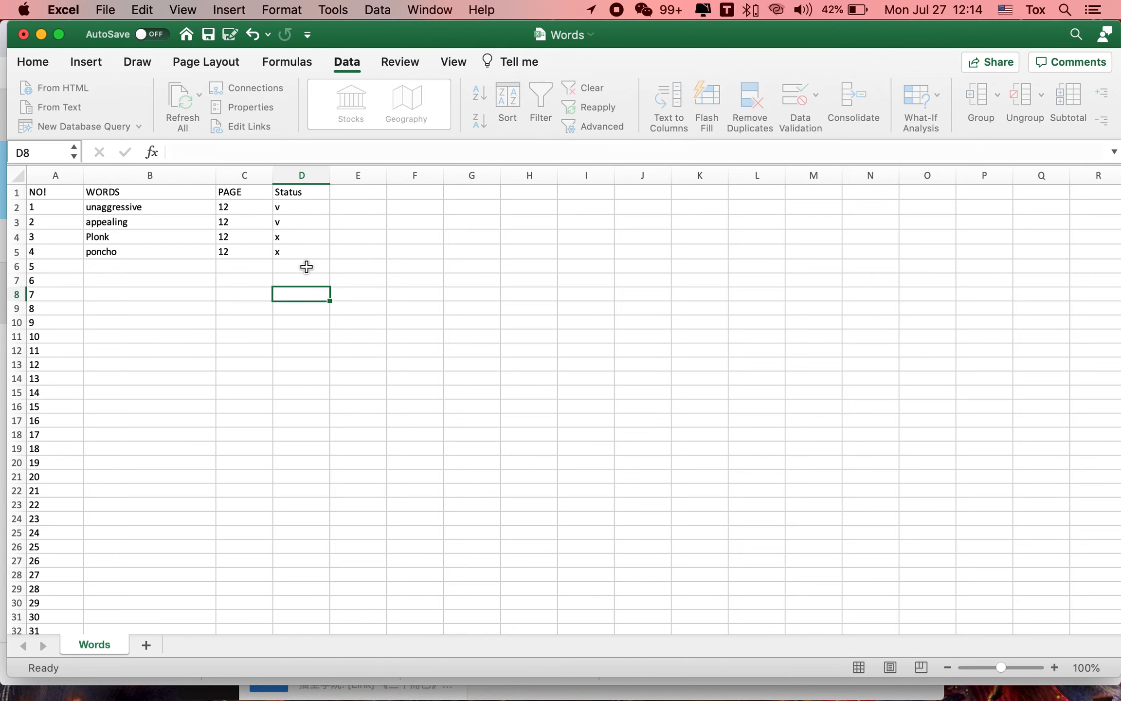
- Enter the Status marks in D6:D22: v in D6, x in D7, v in D8:D15, x in D16:D17 and v in D18:D22
{"action": "left_click", "coordinate": [291, 267]}
{"action": "type", "text": "v"}
{"action": "key", "text": "Return"}
{"action": "type", "text": "x"}
{"action": "key", "text": "Return"}
{"action": "type", "text": "v v v v v v v v"}
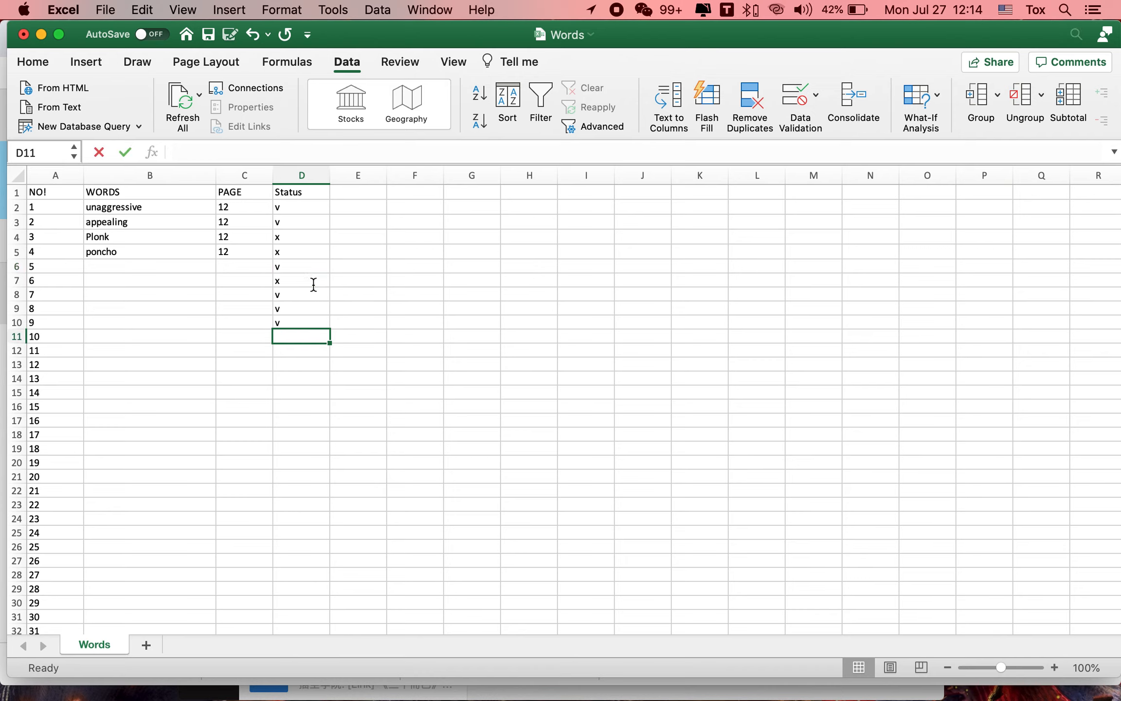
{"action": "type", "text": " x x v v v v v"}
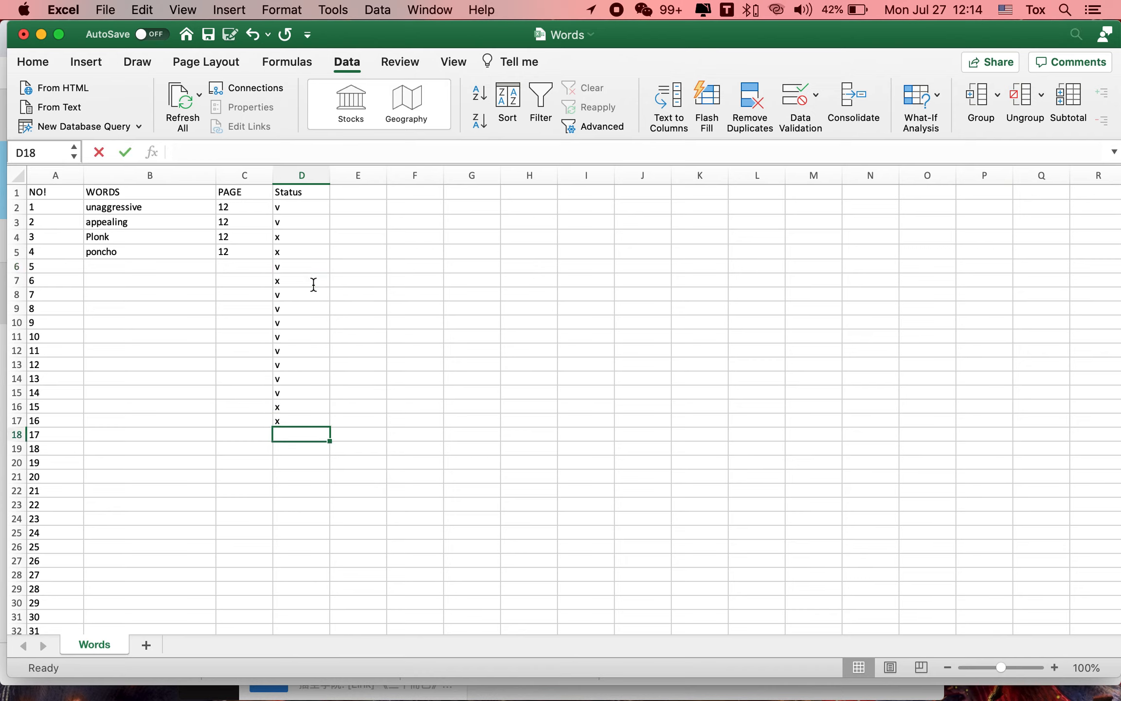
{"action": "key", "text": "Return"}
{"action": "left_click", "coordinate": [337, 309]}
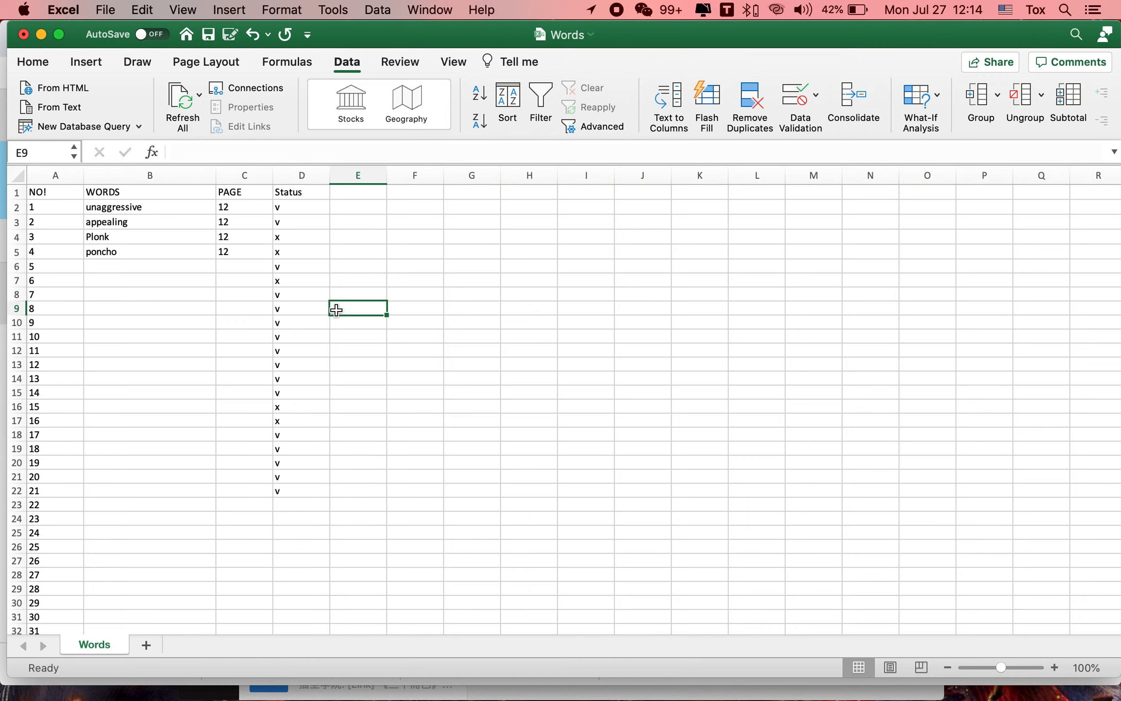
- Enter page number 13 in C6 and 14 in C7 of the PAGE column
{"action": "left_click", "coordinate": [227, 270]}
{"action": "type", "text": "1"}
{"action": "key", "text": "Return"}
{"action": "left_click", "coordinate": [252, 270]}
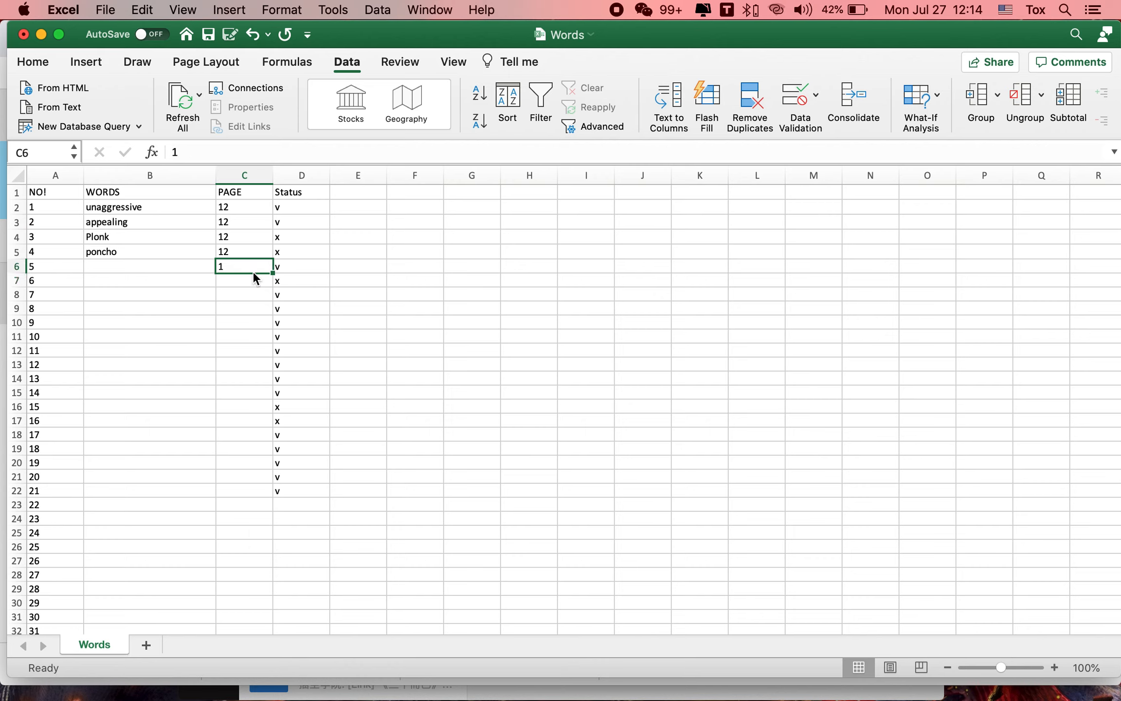
{"action": "type", "text": "13"}
{"action": "key", "text": "Return"}
{"action": "type", "text": "14"}
{"action": "key", "text": "Return"}
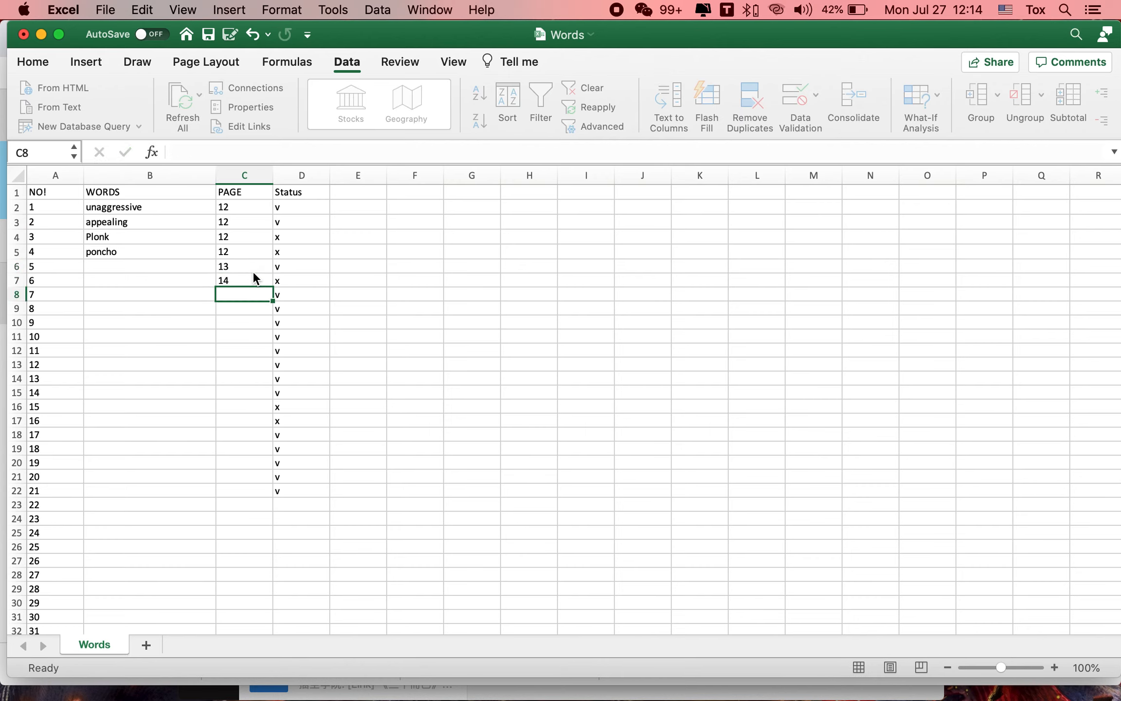
- Enter 13 in C9 and C10 of the PAGE column and fill the value down to C22
{"action": "left_click", "coordinate": [253, 313]}
{"action": "type", "text": "13"}
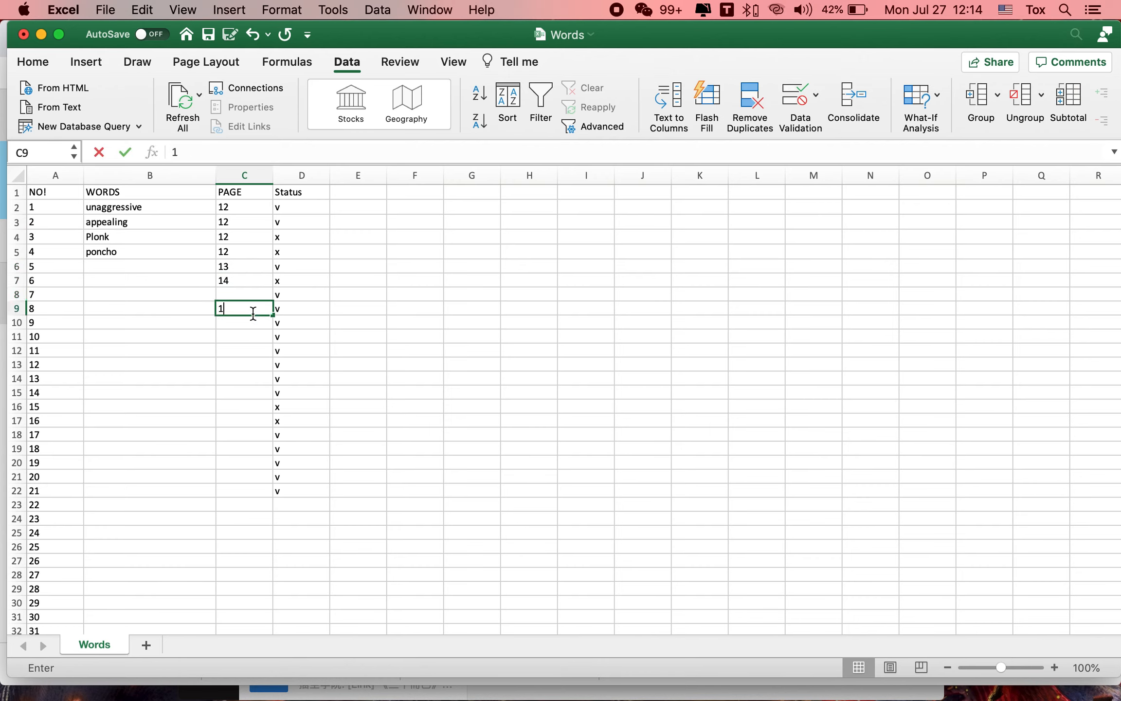
{"action": "key", "text": "Return"}
{"action": "type", "text": "13"}
{"action": "key", "text": "Return"}
{"action": "left_click_drag", "start_coordinate": [257, 307], "coordinate": [282, 512]}
- Enter page number 14 in the empty cell C8
{"action": "left_click", "coordinate": [248, 289]}
{"action": "type", "text": "14"}
{"action": "key", "text": "Return"}
- Copy the four words in B2:B5 and paste them repeatedly below, starting at B6, B10, B14 and B18
{"action": "left_click_drag", "start_coordinate": [148, 207], "coordinate": [148, 255]}
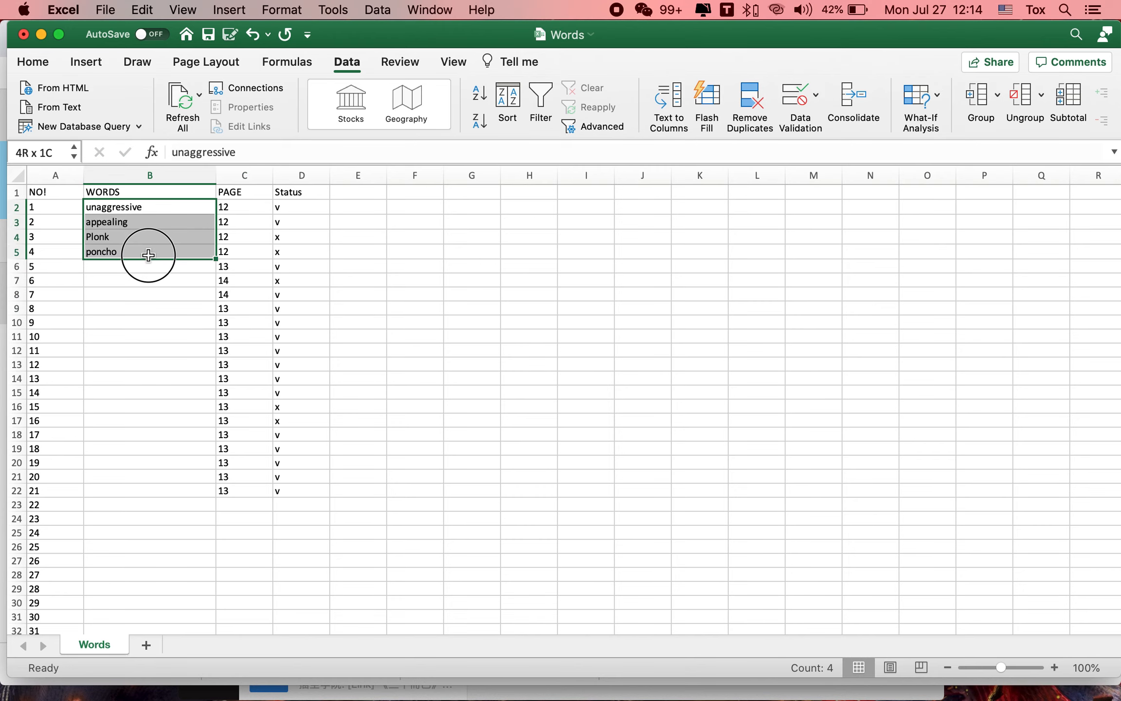
{"action": "key", "text": "super+c"}
{"action": "left_click", "coordinate": [133, 269]}
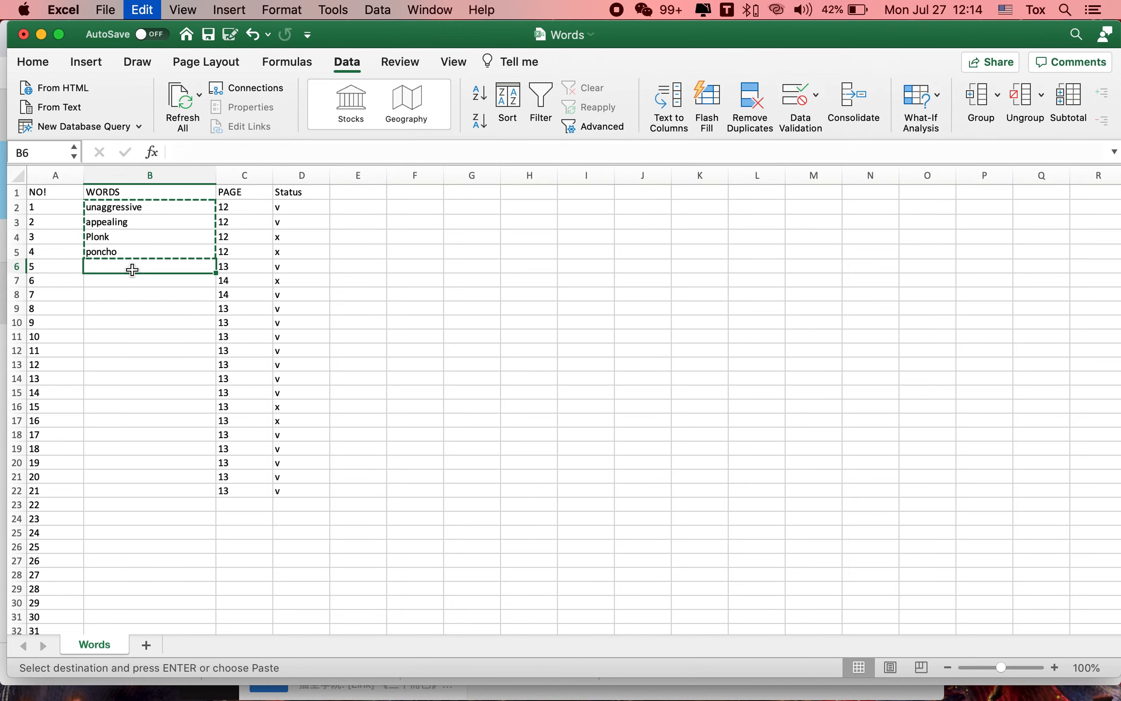
{"action": "key", "text": "super+v"}
{"action": "key", "text": "Down"}
{"action": "key", "text": "Down"}
{"action": "key", "text": "Down"}
{"action": "key", "text": "Down"}
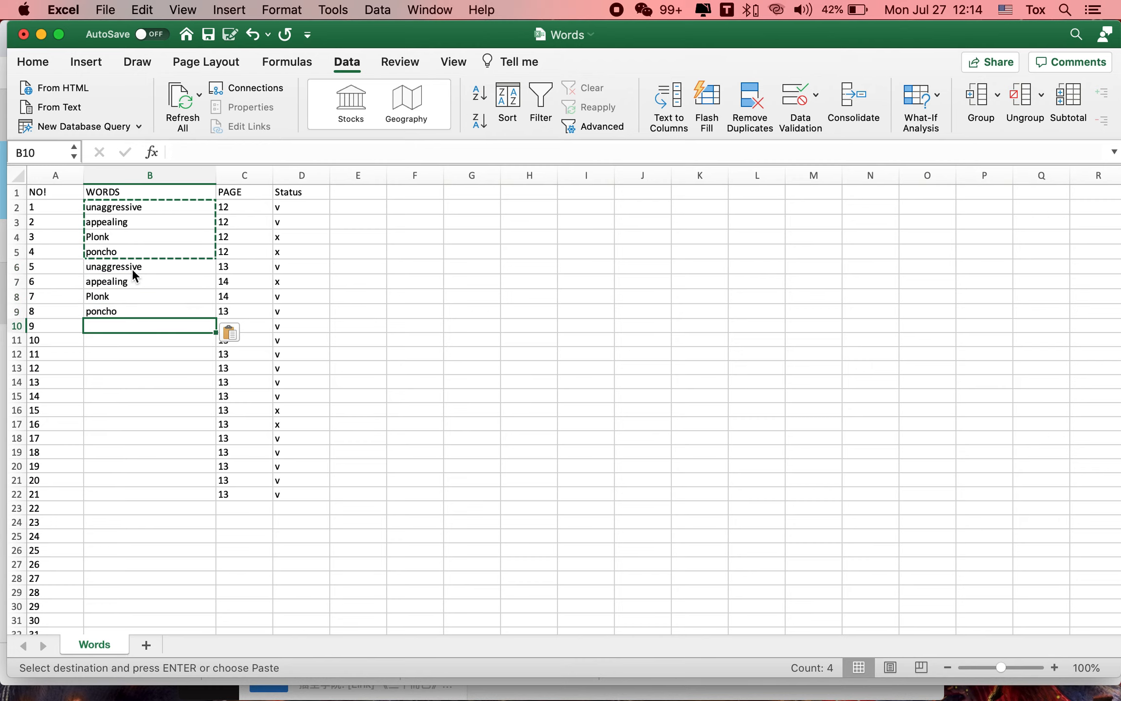
{"action": "key", "text": "super+v"}
{"action": "left_click", "coordinate": [118, 389]}
{"action": "key", "text": "super+v"}
{"action": "left_click", "coordinate": [132, 447]}
{"action": "key", "text": "super+v"}
- Clear the contents of the leftover cells B22:D22 in the row numbered 21
{"action": "left_click", "coordinate": [141, 505]}
{"action": "left_click", "coordinate": [285, 404]}
{"action": "left_click_drag", "start_coordinate": [293, 500], "coordinate": [161, 505]}
{"action": "right_click", "coordinate": [162, 505]}
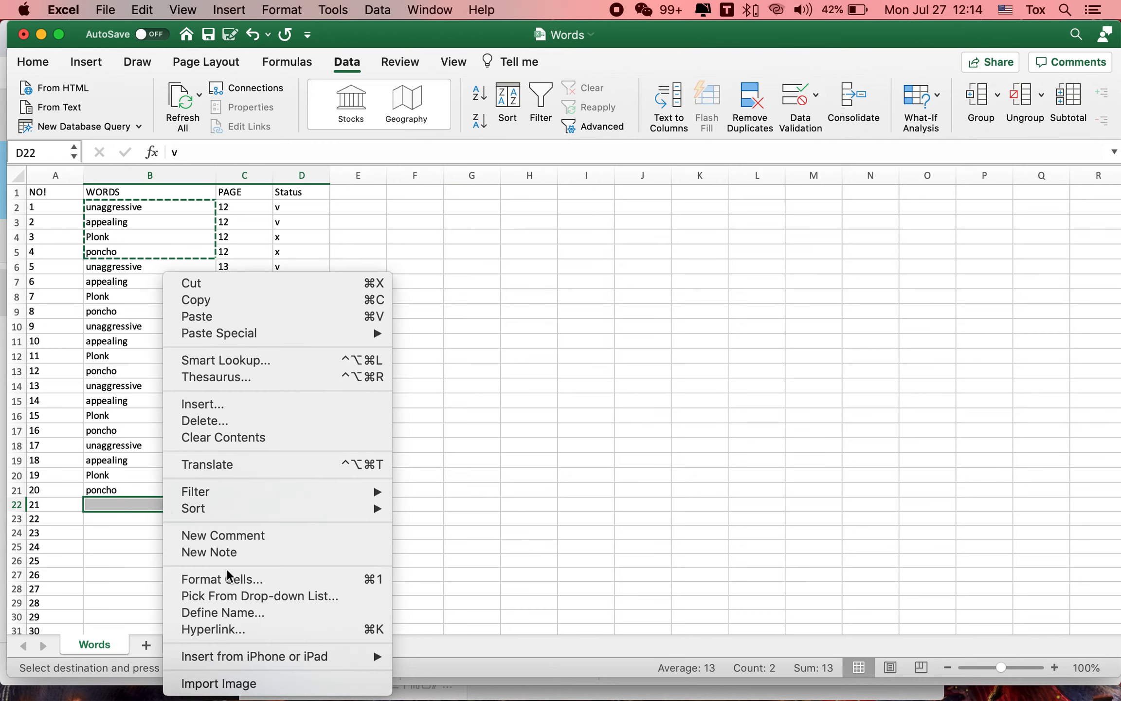
{"action": "left_click", "coordinate": [262, 445]}
{"action": "left_click", "coordinate": [468, 357]}
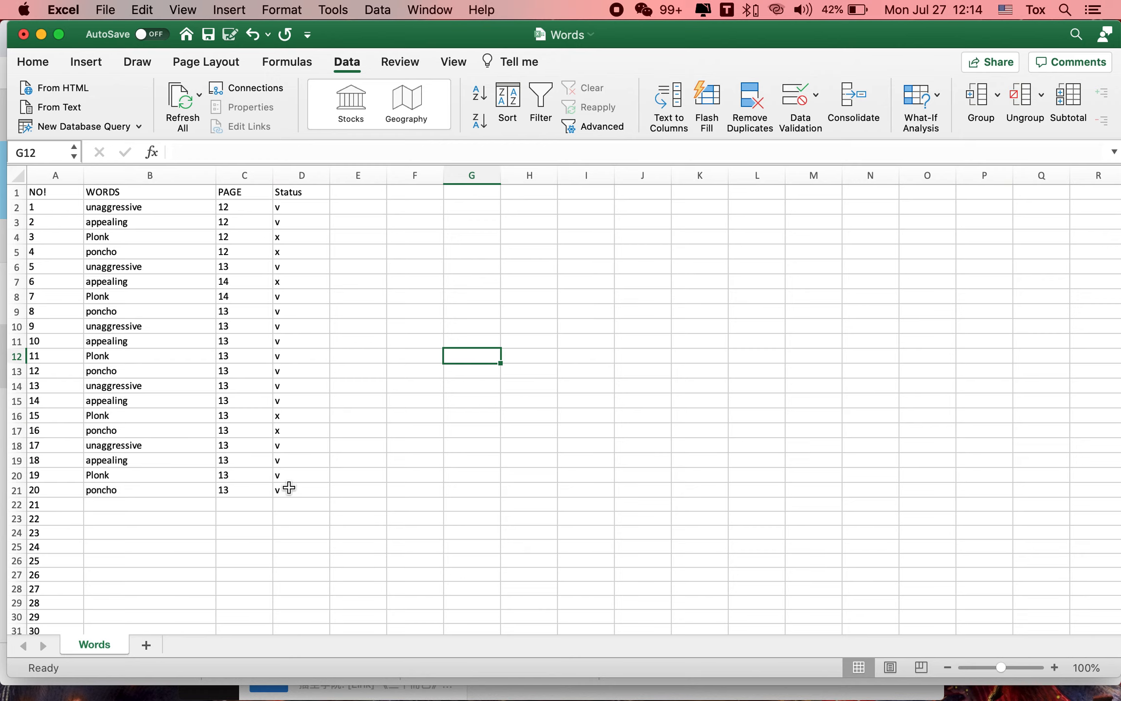
- Review the entries in the WORDS, PAGE and Status columns for rows 2 to 21
{"action": "left_click_drag", "start_coordinate": [113, 209], "coordinate": [137, 476]}
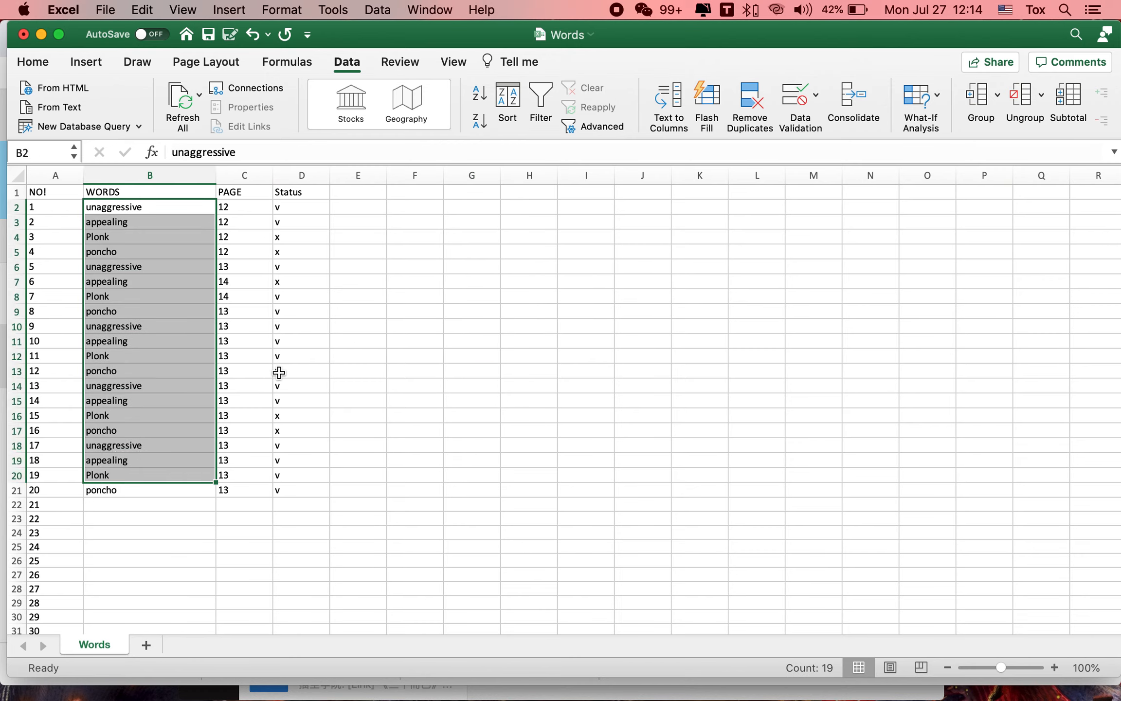
{"action": "left_click", "coordinate": [302, 357]}
{"action": "left_click_drag", "start_coordinate": [257, 211], "coordinate": [238, 490]}
{"action": "left_click_drag", "start_coordinate": [297, 203], "coordinate": [301, 489]}
{"action": "left_click", "coordinate": [302, 296]}
{"action": "left_click", "coordinate": [302, 206]}
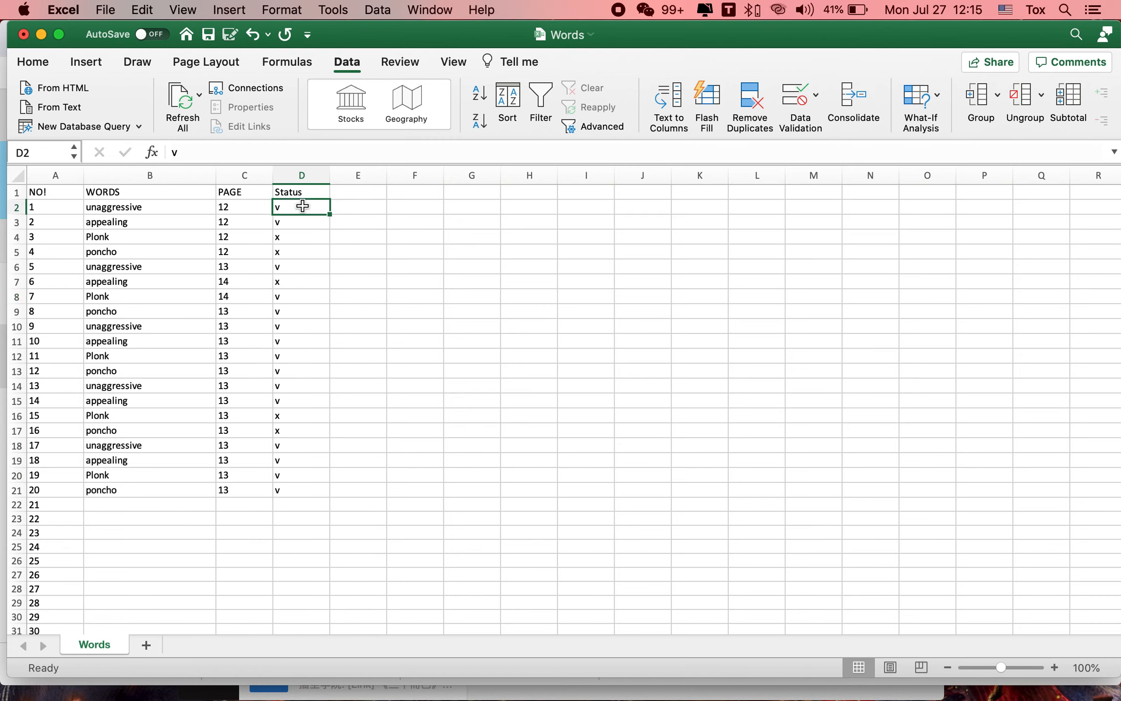
{"action": "left_click_drag", "start_coordinate": [302, 206], "coordinate": [299, 250]}
{"action": "left_click", "coordinate": [300, 235]}
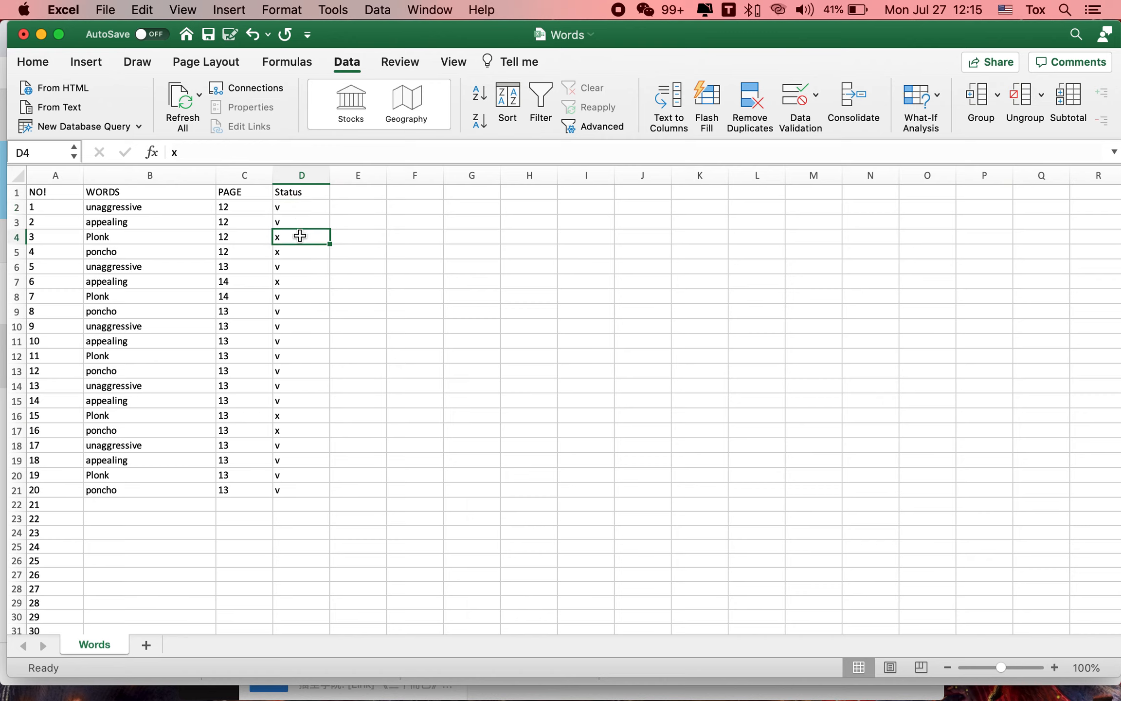
{"action": "left_click", "coordinate": [297, 262]}
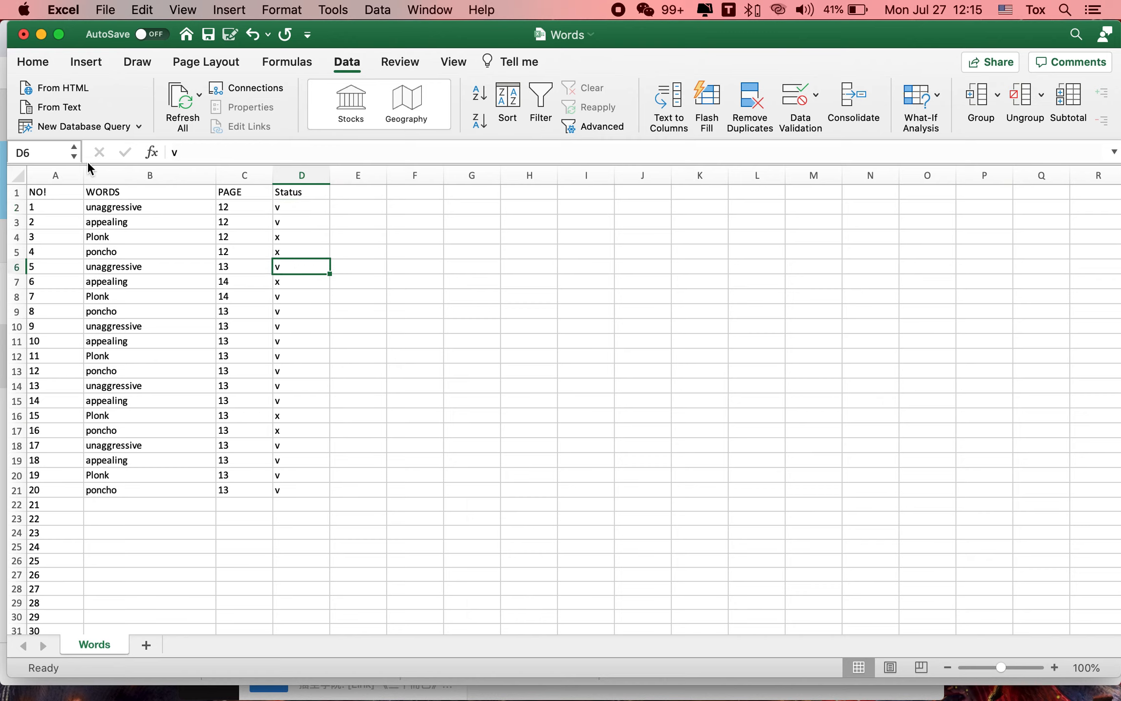
- Save the workbook with the completed word, page and status entries
{"action": "left_click", "coordinate": [208, 34]}
{"action": "left_click", "coordinate": [298, 305]}
{"action": "left_click", "coordinate": [307, 223]}
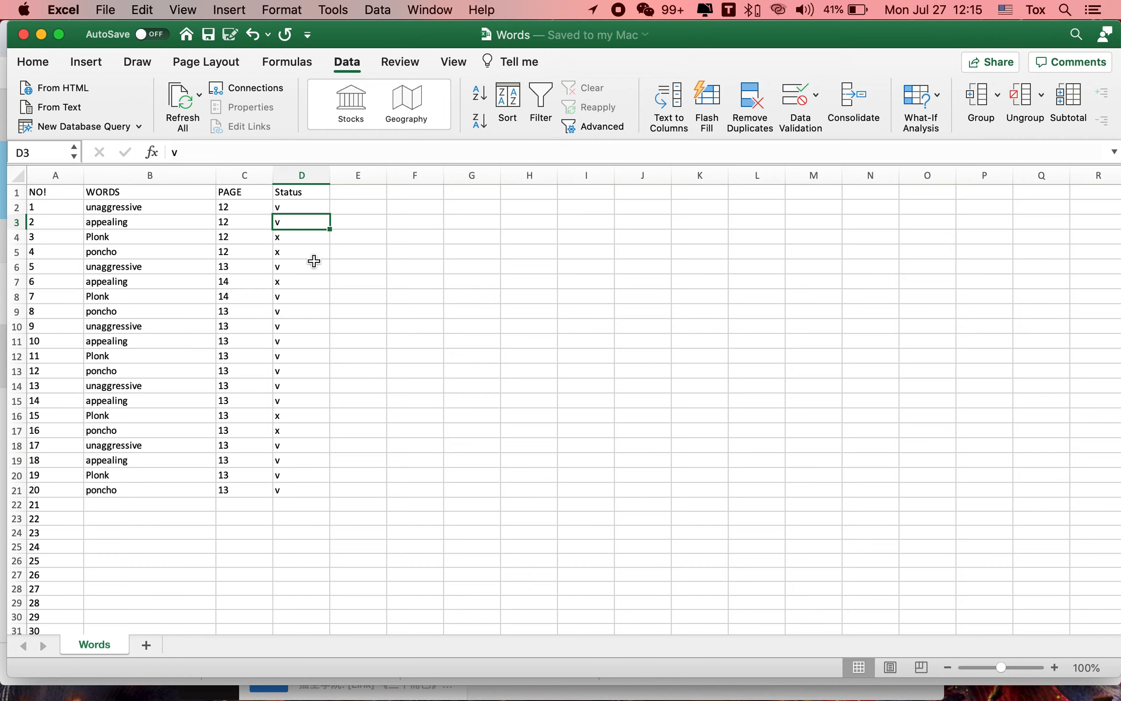
- Sort the table ascending by the Status column with the selection expanded, and select the words marked x in B17:B21
{"action": "left_click", "coordinate": [302, 172]}
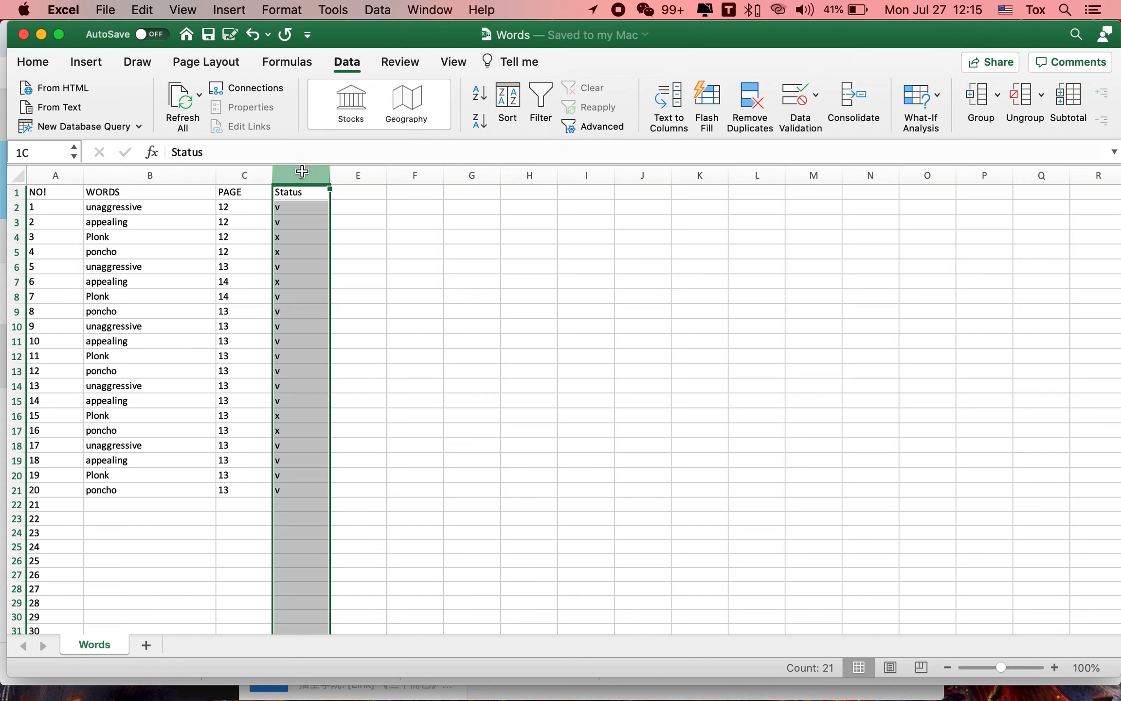
{"action": "left_click", "coordinate": [478, 92]}
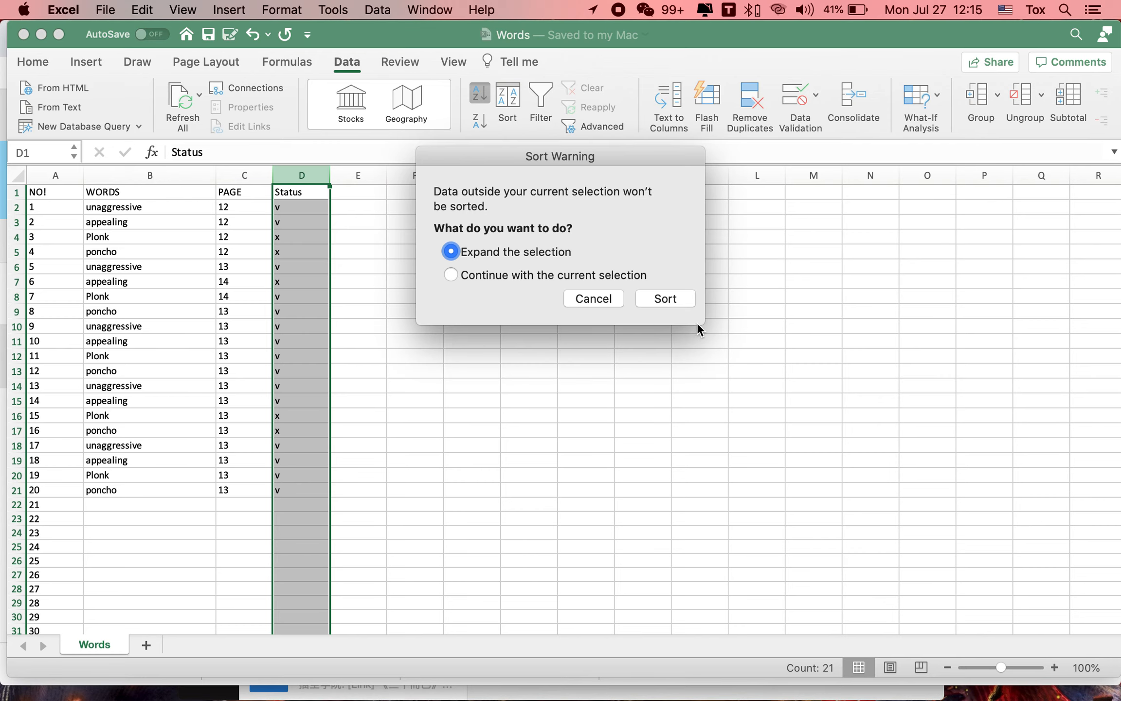
{"action": "left_click", "coordinate": [675, 300]}
{"action": "left_click", "coordinate": [317, 312]}
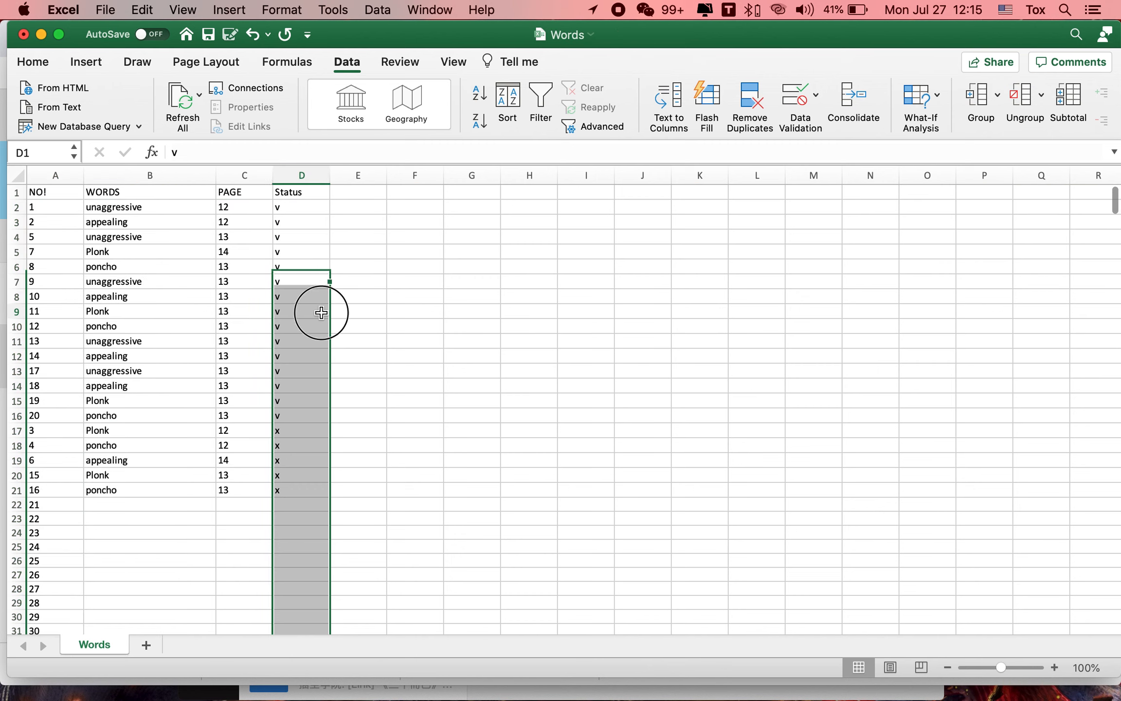
{"action": "left_click_drag", "start_coordinate": [295, 430], "coordinate": [29, 484]}
{"action": "left_click", "coordinate": [245, 475]}
{"action": "left_click_drag", "start_coordinate": [295, 430], "coordinate": [31, 492]}
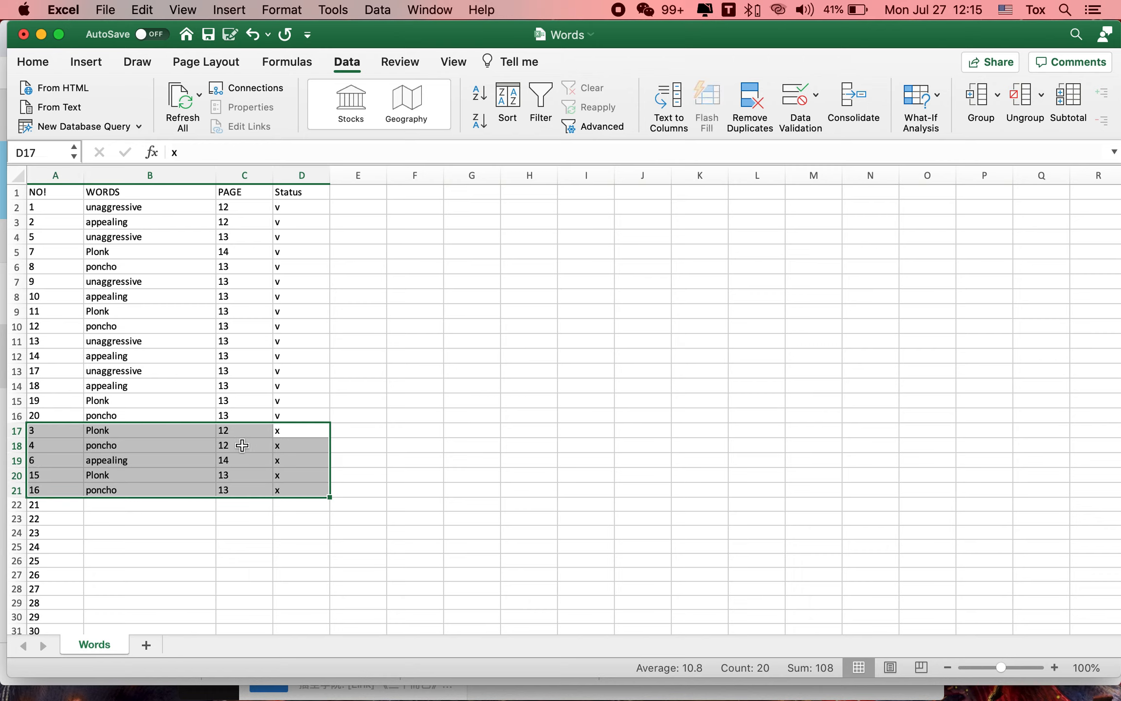
{"action": "left_click_drag", "start_coordinate": [149, 428], "coordinate": [155, 488]}
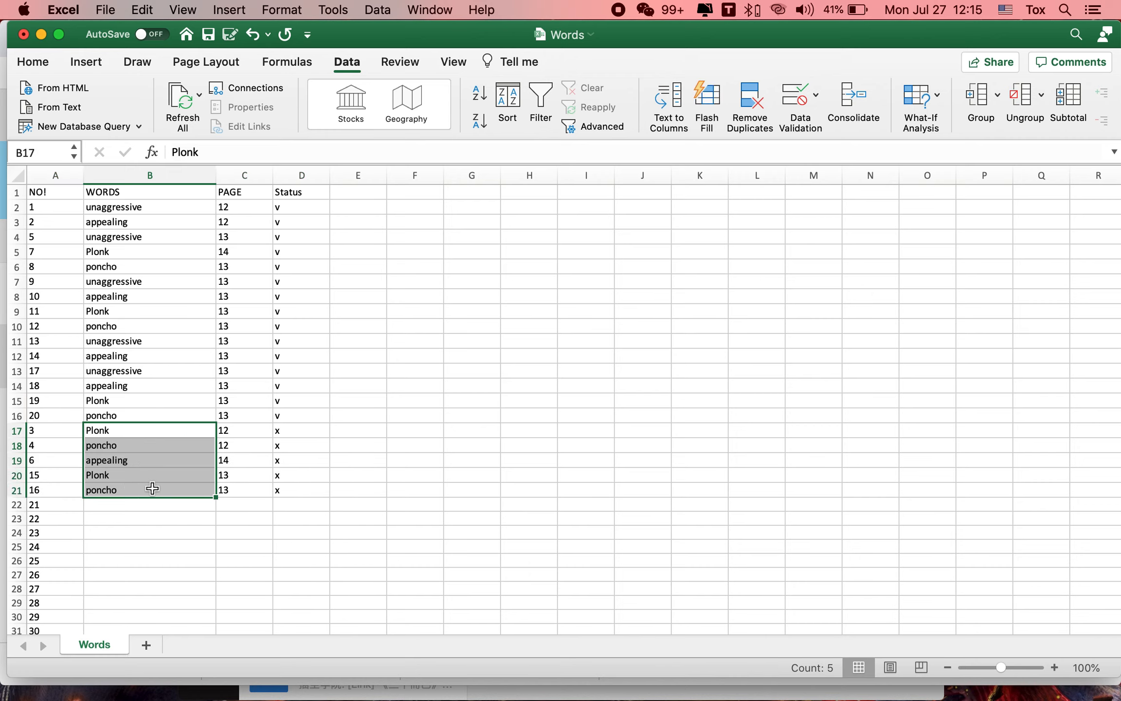
- Sort the table ascending by the NO! column with the selection expanded to all columns
{"action": "left_click", "coordinate": [55, 175]}
{"action": "left_click", "coordinate": [479, 92]}
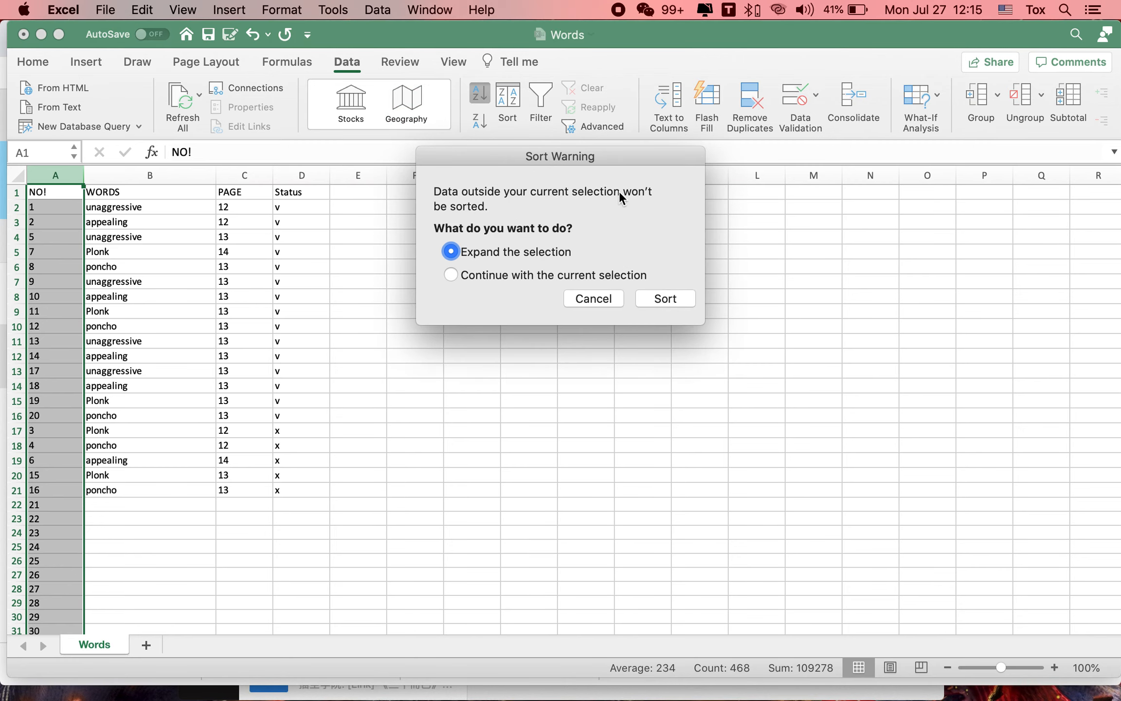
{"action": "left_click", "coordinate": [665, 299]}
- Check the order of the numbered entries and the free rows below the last word
{"action": "left_click", "coordinate": [243, 309]}
{"action": "scroll", "coordinate": [185, 494], "scroll_direction": "down", "scroll_amount": 1}
{"action": "left_click_drag", "start_coordinate": [138, 487], "coordinate": [270, 487]}
{"action": "left_click", "coordinate": [243, 529]}
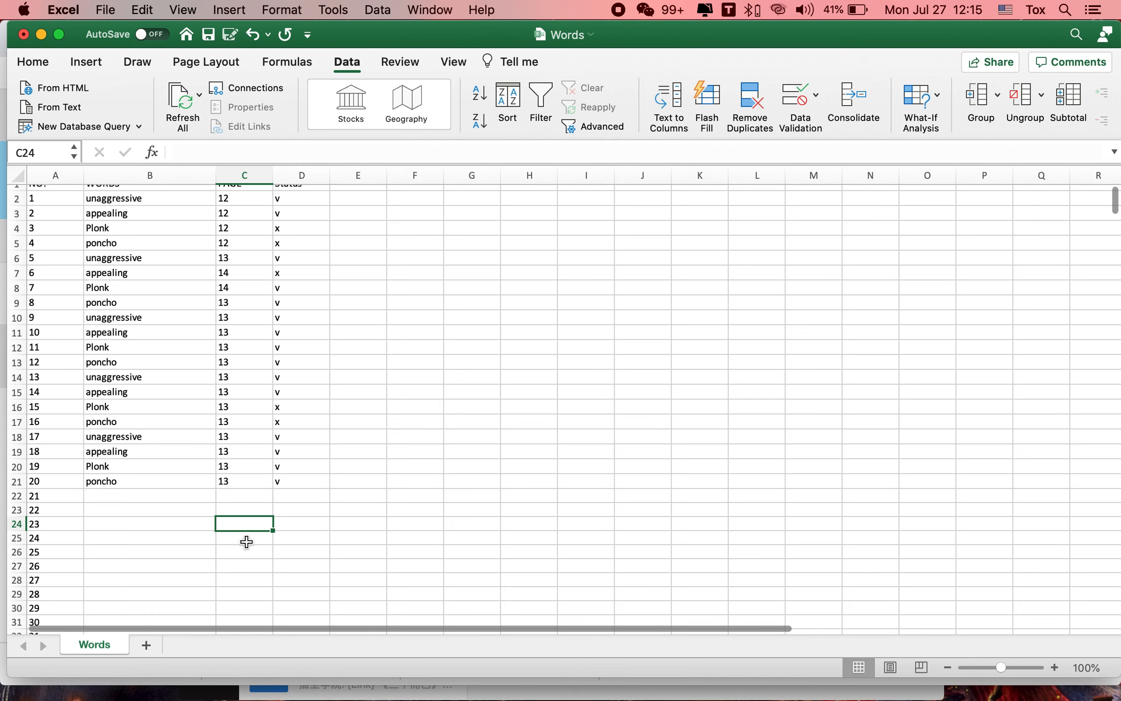
{"action": "left_click", "coordinate": [230, 297]}
{"action": "scroll", "coordinate": [232, 341], "scroll_direction": "up", "scroll_amount": 1}
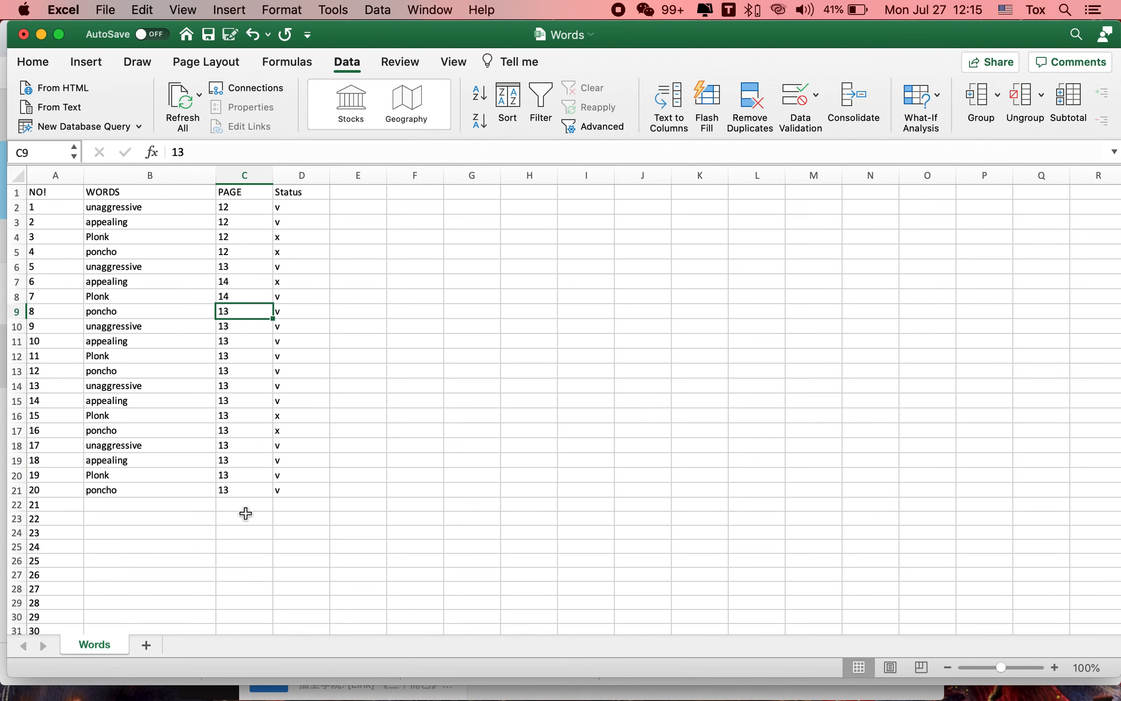
{"action": "left_click_drag", "start_coordinate": [32, 507], "coordinate": [280, 222]}
{"action": "left_click", "coordinate": [291, 385]}
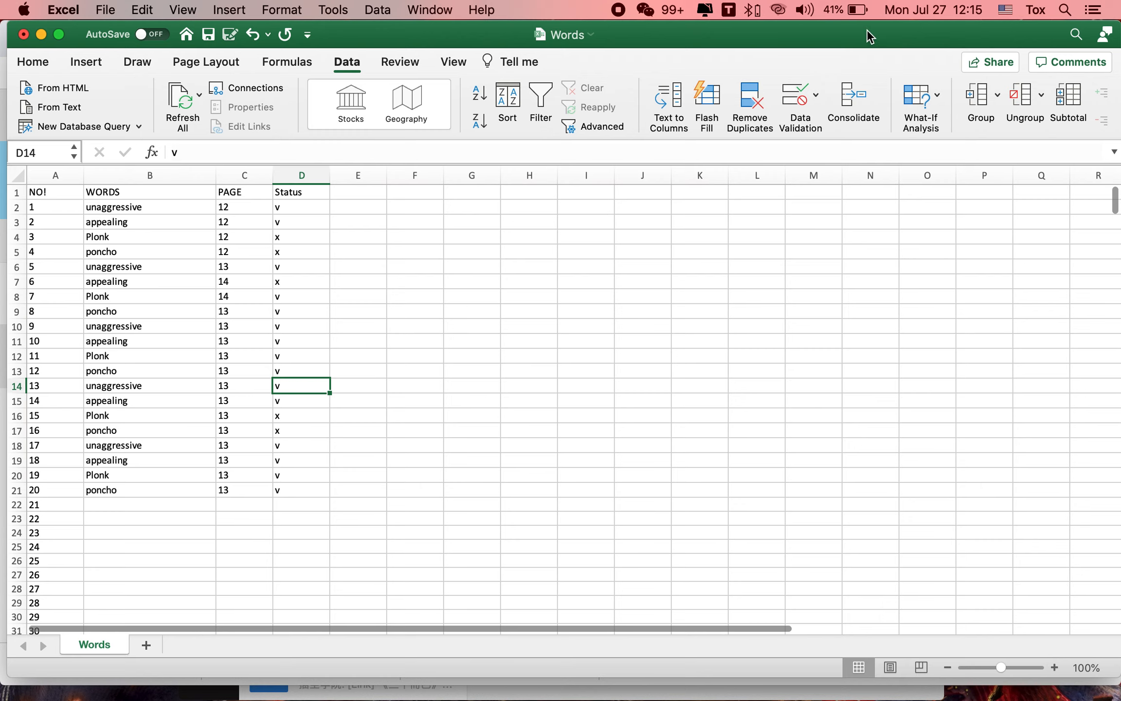
- Shrink the workbook window to about half the screen width, move it aside and select cell B22
{"action": "left_click_drag", "start_coordinate": [867, 32], "coordinate": [862, 32]}
{"action": "left_click_drag", "start_coordinate": [1109, 674], "coordinate": [545, 658]}
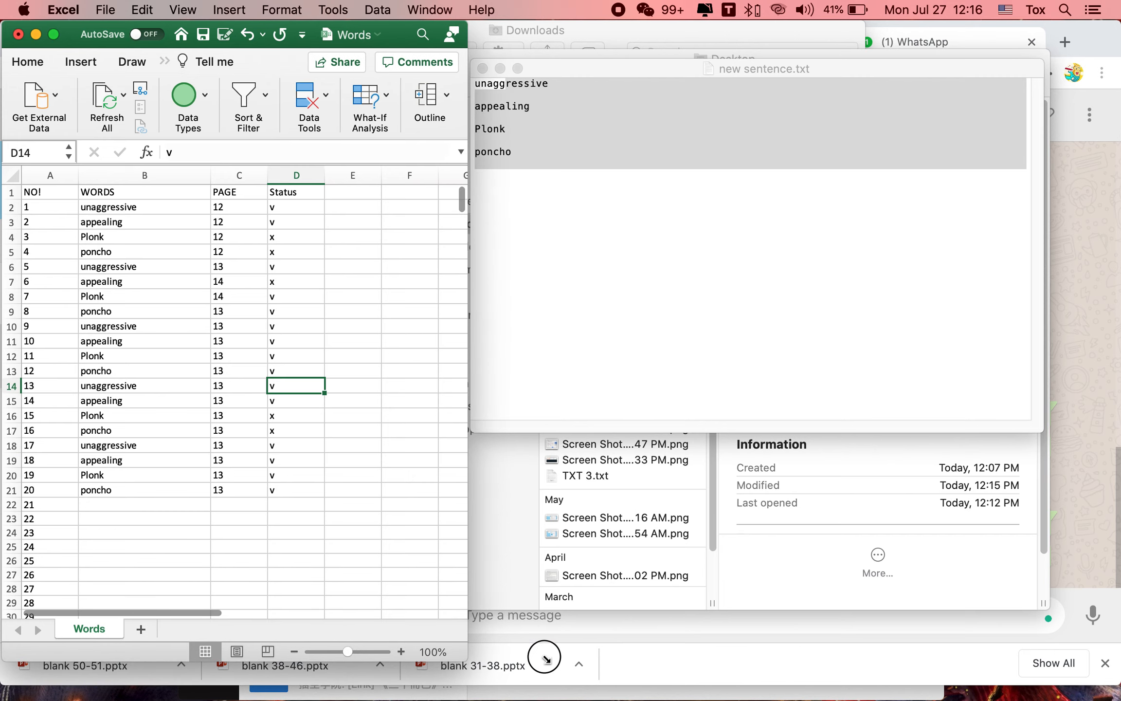
{"action": "left_click_drag", "start_coordinate": [71, 25], "coordinate": [603, 28]}
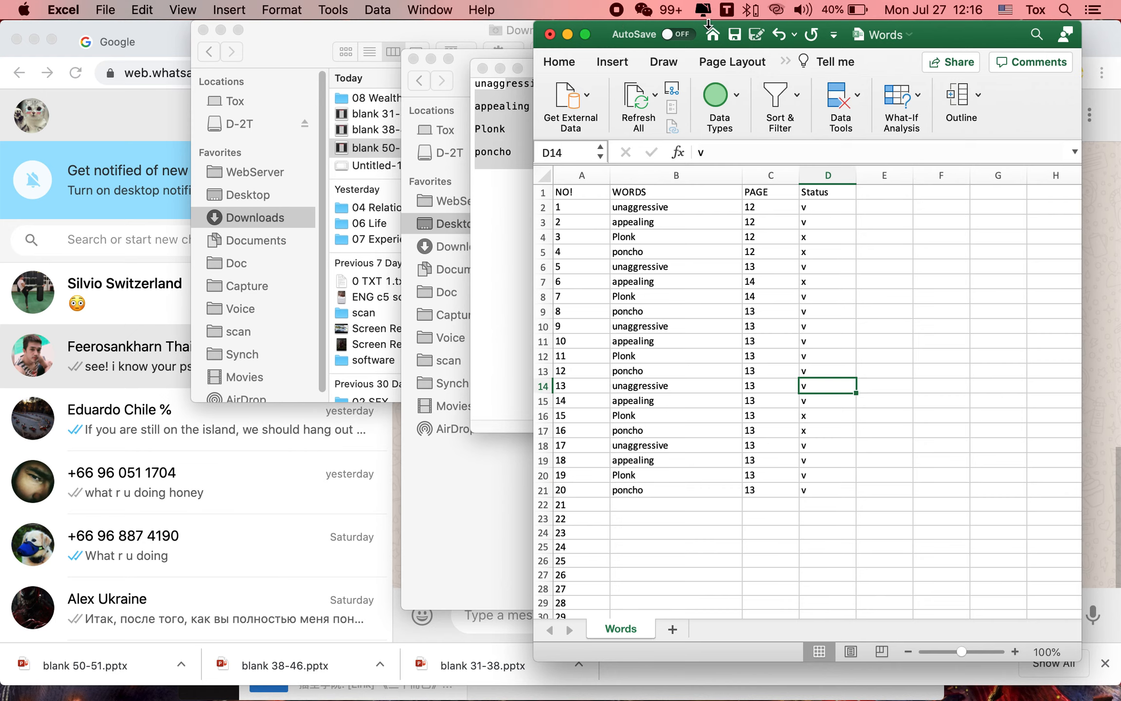
{"action": "left_click", "coordinate": [664, 505]}
{"action": "left_click", "coordinate": [658, 547]}
{"action": "left_click", "coordinate": [671, 506]}
- Move the workbook window back and enlarge it to fill the screen
{"action": "left_click_drag", "start_coordinate": [959, 36], "coordinate": [425, 36]}
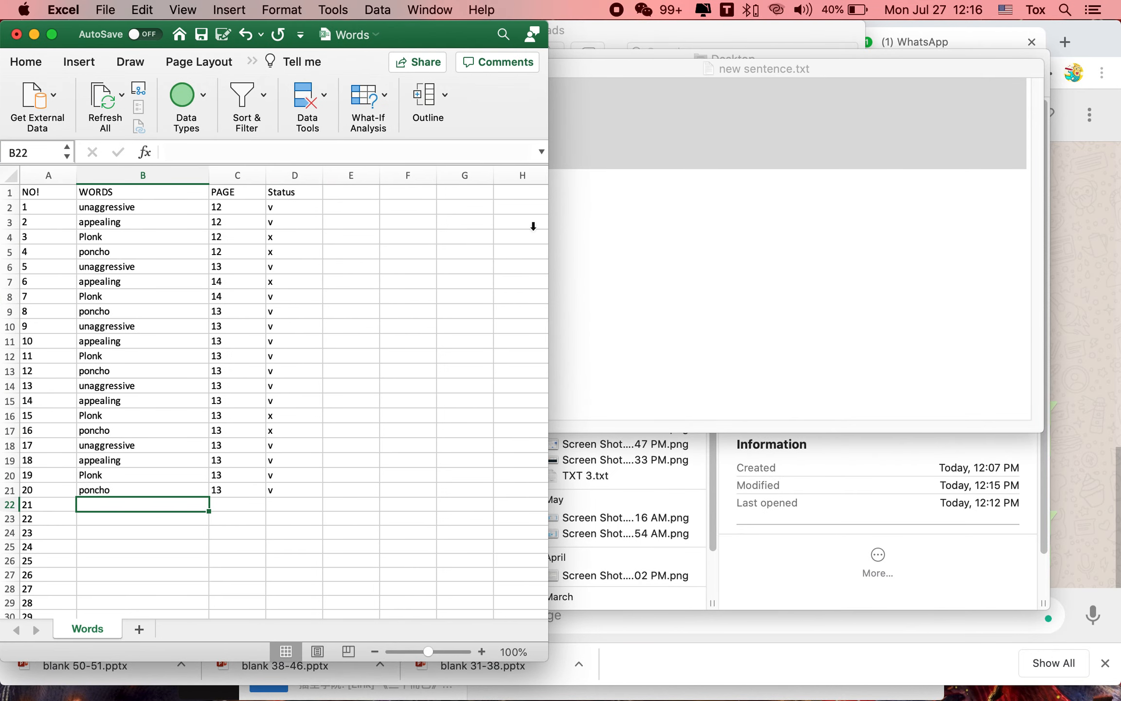
{"action": "left_click_drag", "start_coordinate": [545, 660], "coordinate": [1115, 695]}
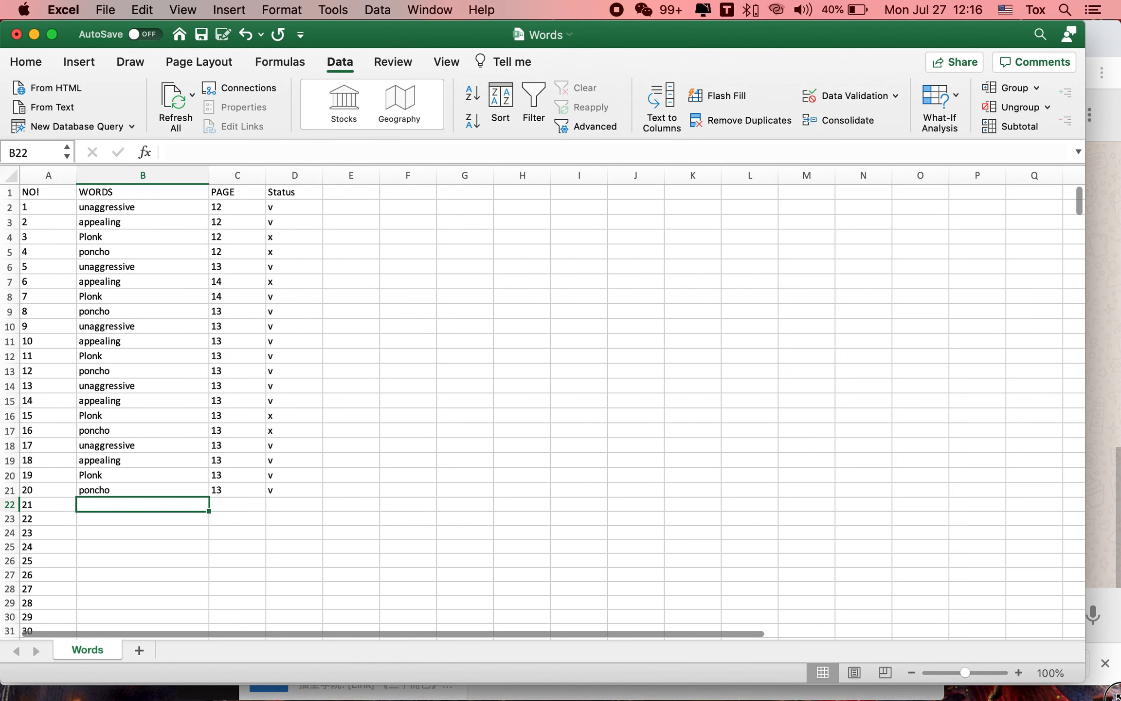
{"action": "left_click_drag", "start_coordinate": [40, 192], "coordinate": [308, 486]}
{"action": "left_click", "coordinate": [389, 443]}
{"action": "left_click", "coordinate": [389, 488]}
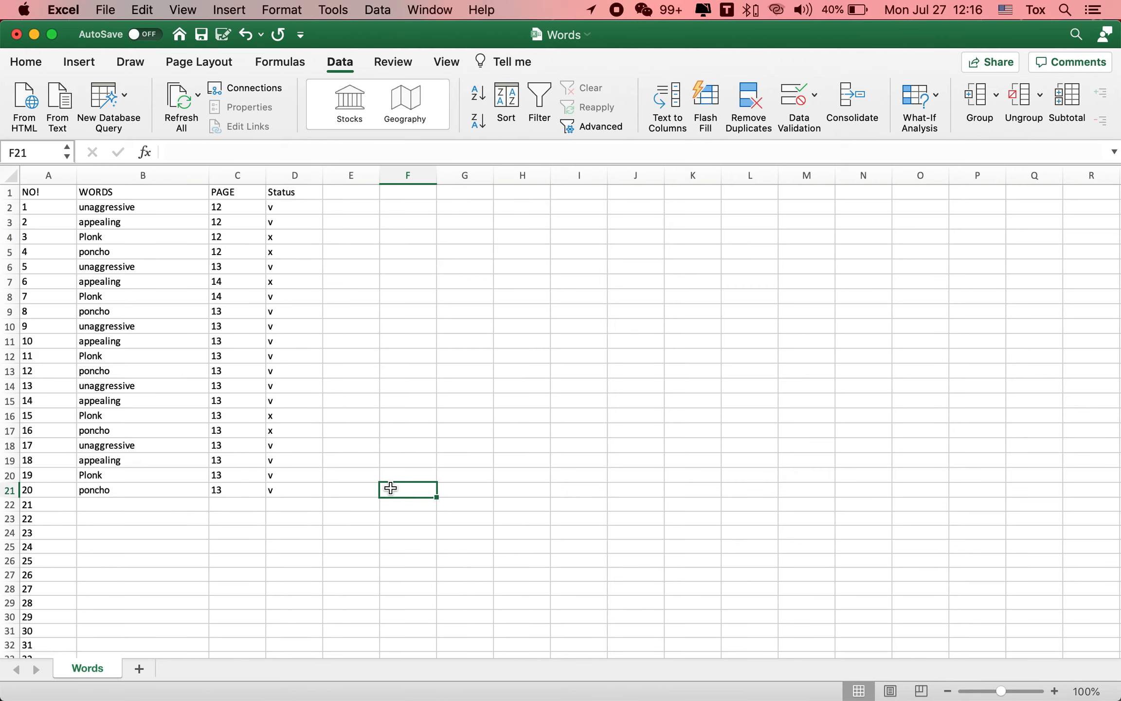
- Set the worksheet zoom to 110%
{"action": "left_click", "coordinate": [1055, 690]}
{"action": "left_click", "coordinate": [1054, 690]}
{"action": "left_click", "coordinate": [1054, 691]}
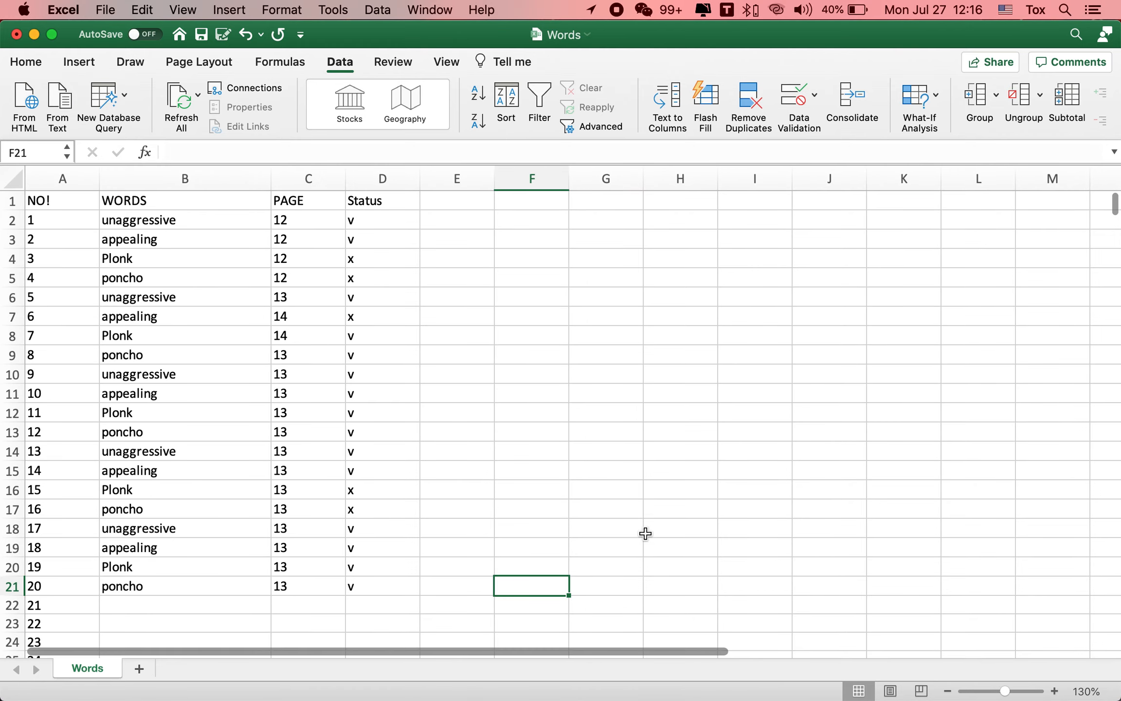
{"action": "left_click", "coordinate": [302, 426]}
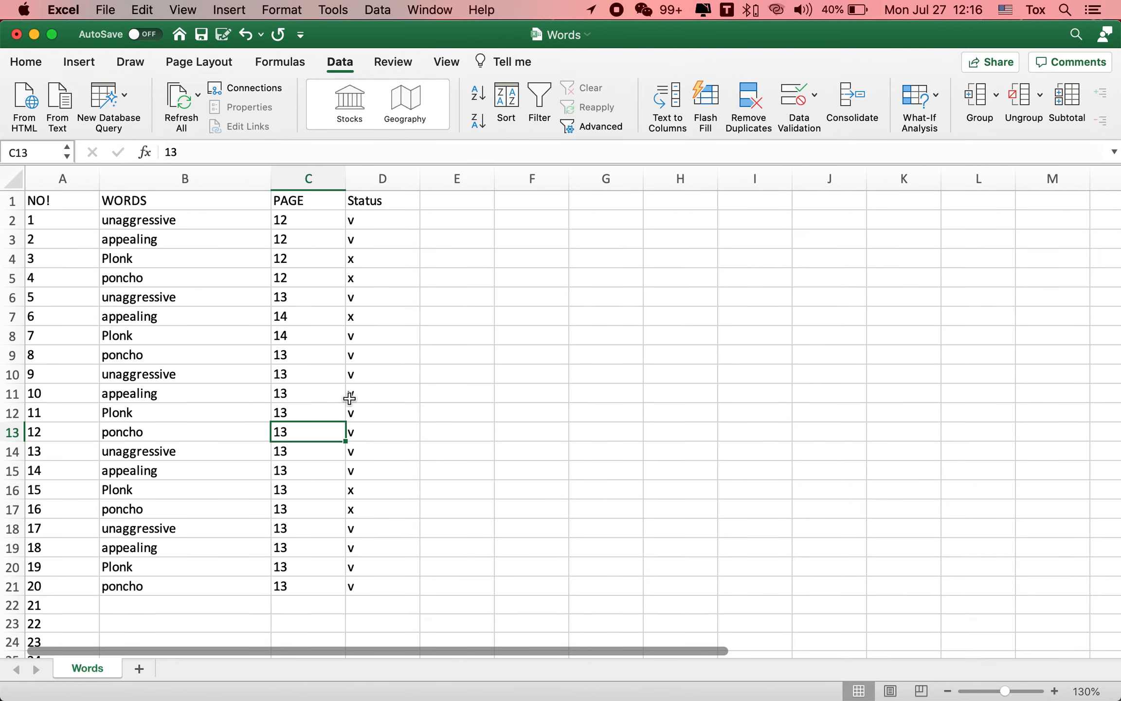
{"action": "left_click", "coordinate": [947, 690]}
{"action": "left_click", "coordinate": [947, 691]}
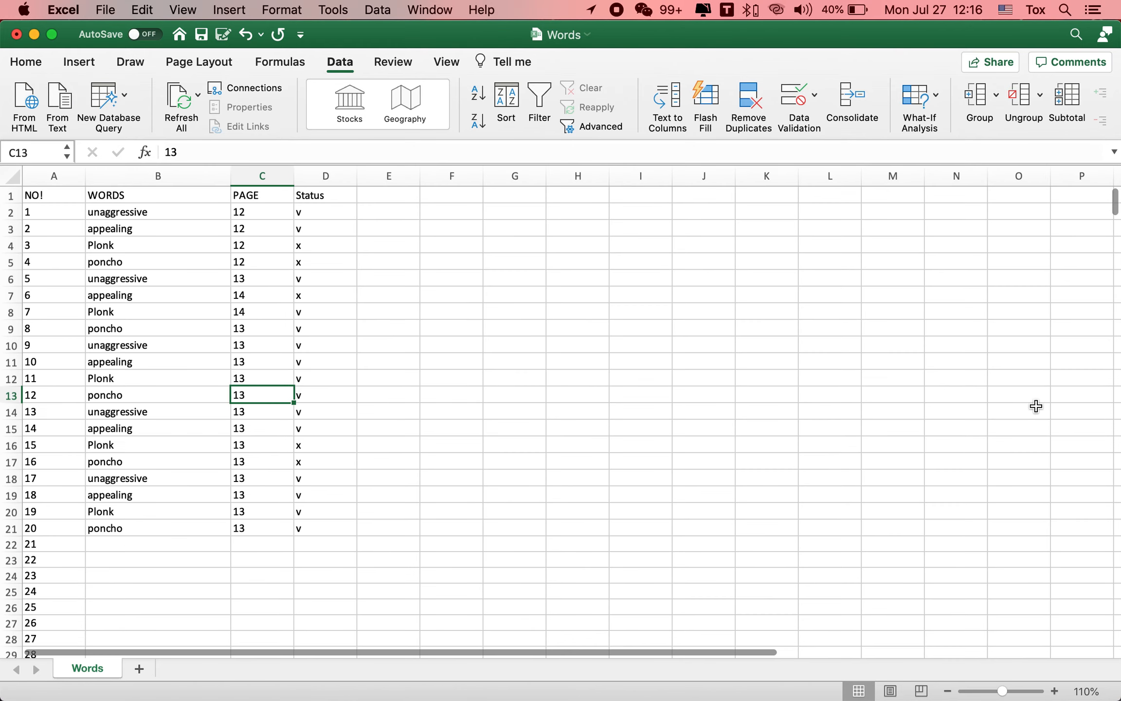
- Narrow the workbook window and arrange it side by side with the new sentence.txt window in TextEdit
{"action": "left_click_drag", "start_coordinate": [1062, 353], "coordinate": [484, 376]}
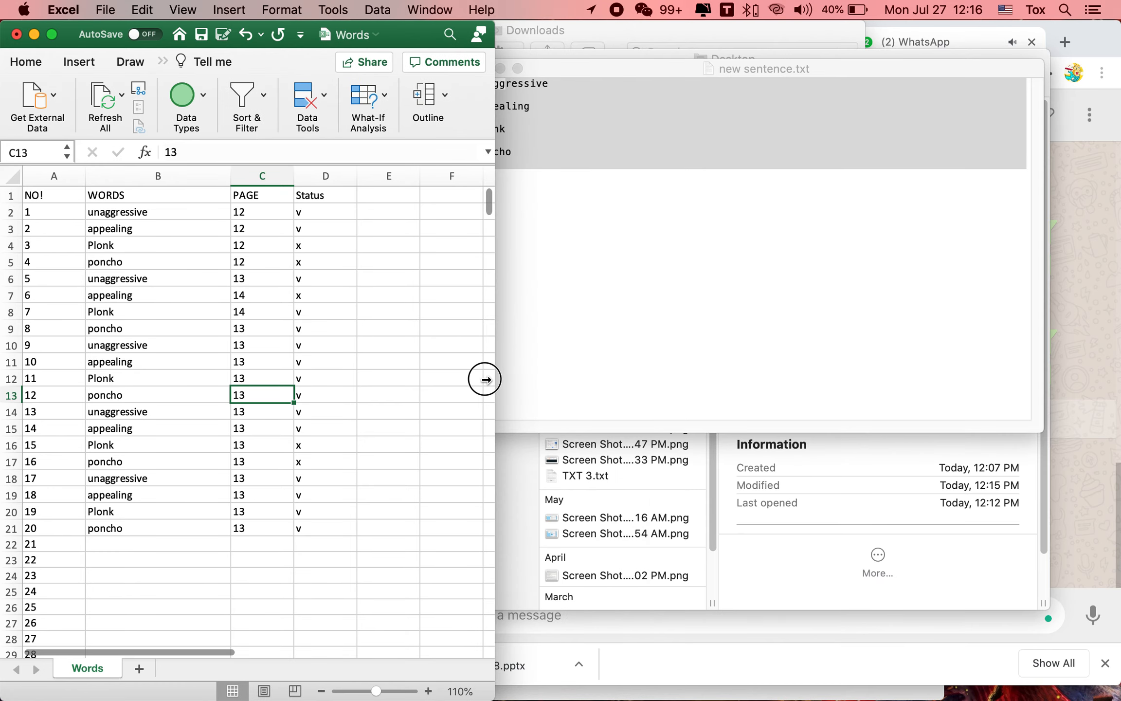
{"action": "left_click_drag", "start_coordinate": [396, 28], "coordinate": [1036, 27]}
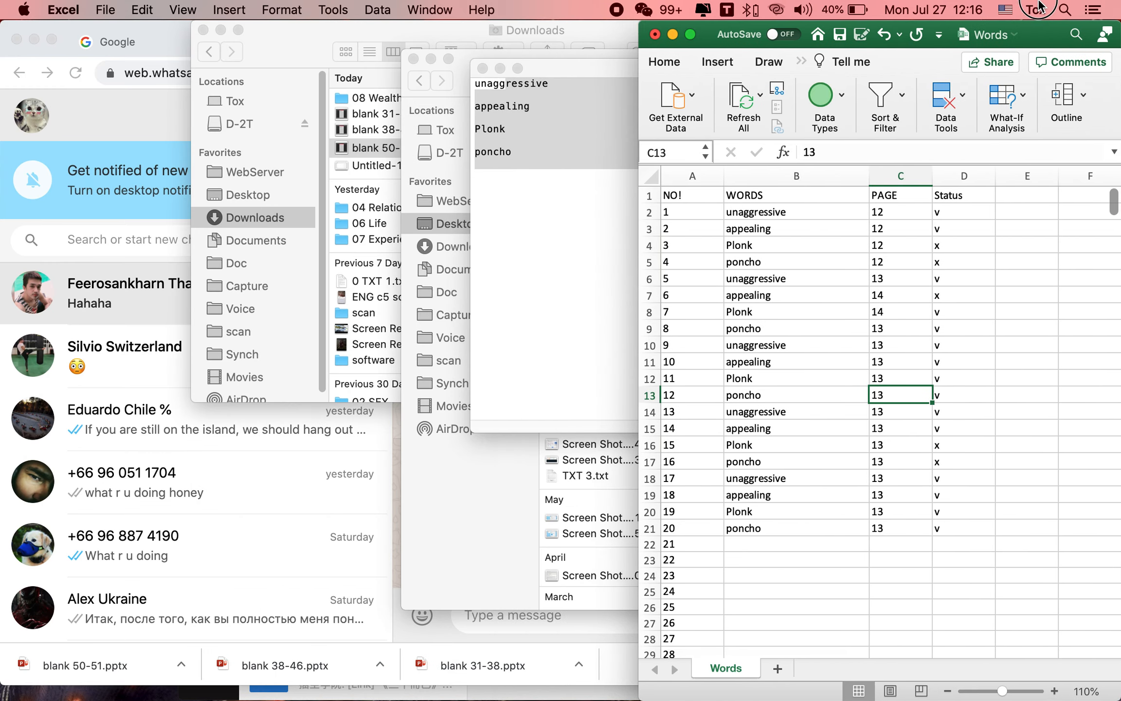
{"action": "left_click", "coordinate": [655, 60]}
{"action": "left_click_drag", "start_coordinate": [654, 63], "coordinate": [218, 28]}
{"action": "left_click", "coordinate": [155, 130]}
{"action": "left_click_drag", "start_coordinate": [89, 110], "coordinate": [22, 79]}
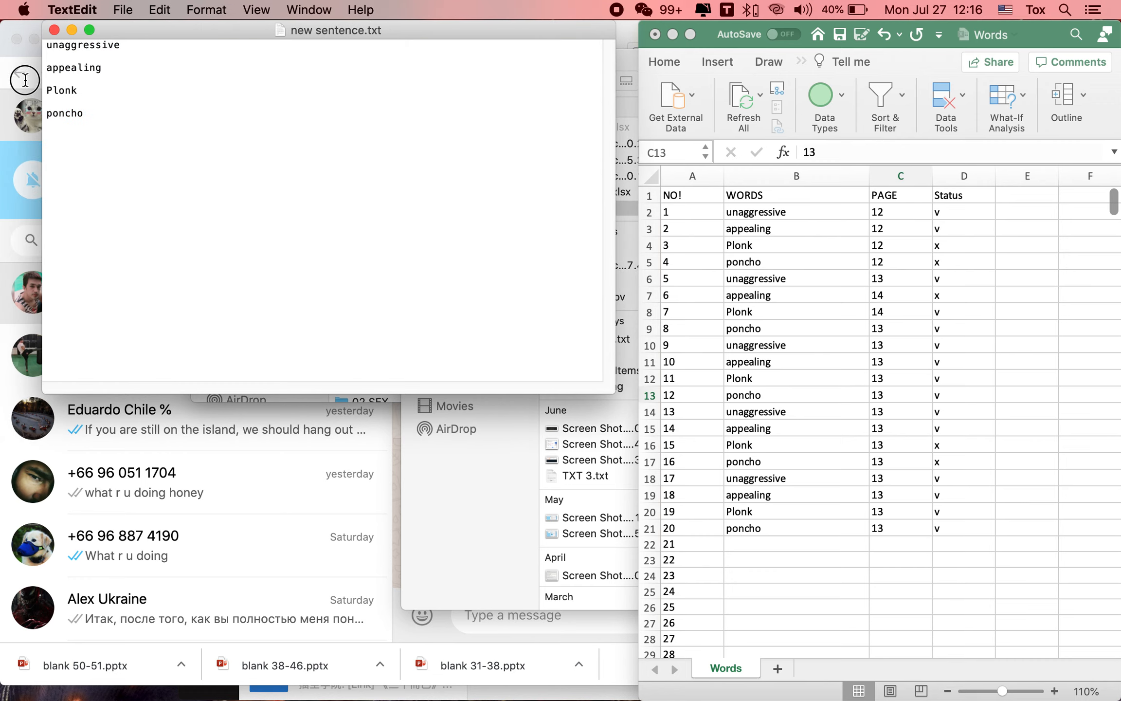
{"action": "left_click_drag", "start_coordinate": [118, 67], "coordinate": [37, 64]}
{"action": "left_click", "coordinate": [103, 45]}
{"action": "left_click", "coordinate": [885, 269]}
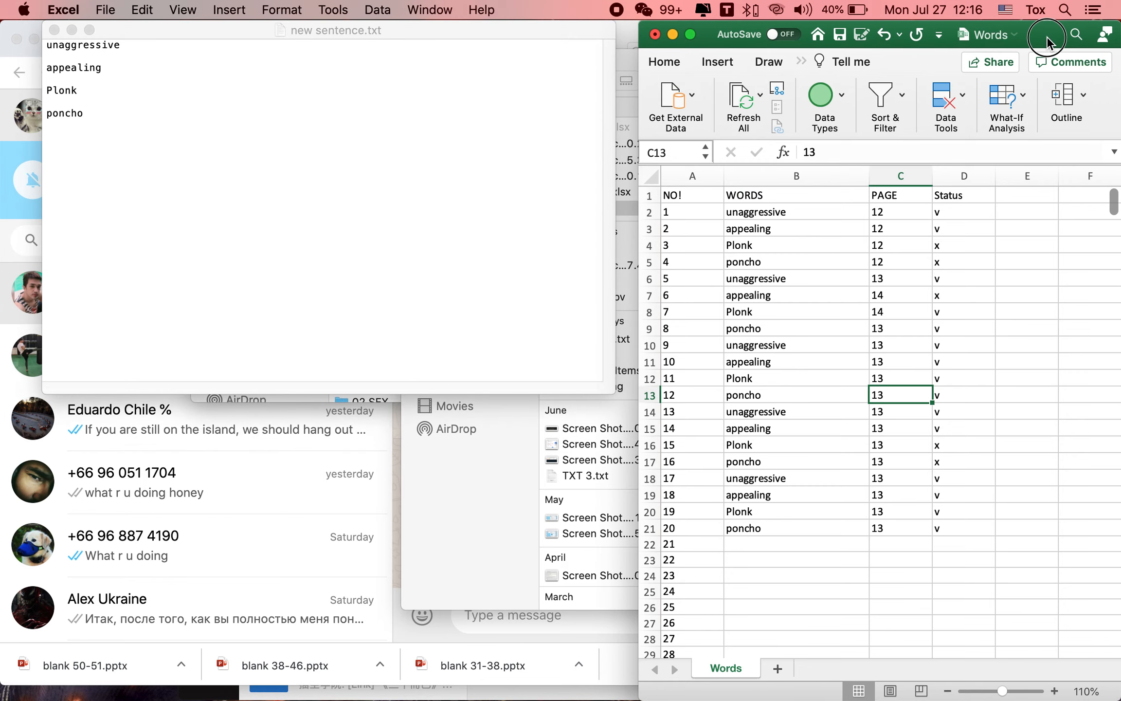
{"action": "left_click_drag", "start_coordinate": [1046, 39], "coordinate": [1025, 32]}
- Select cell C20 in the PAGE column and save the workbook
{"action": "left_click", "coordinate": [860, 516]}
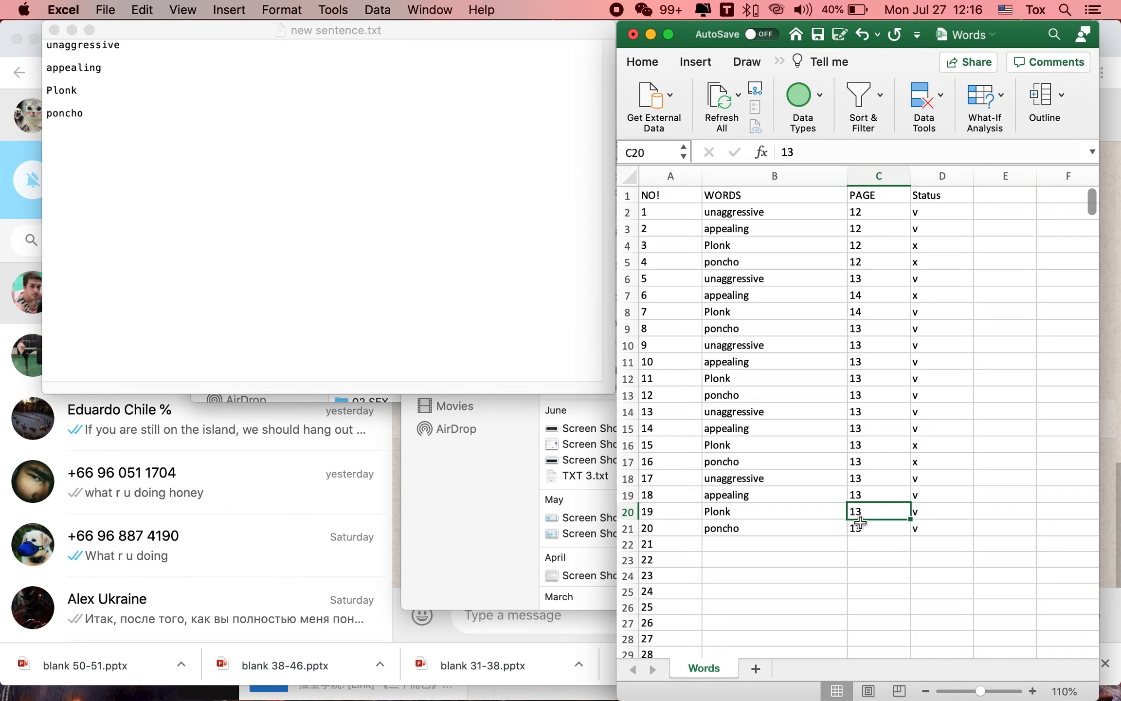
{"action": "left_click", "coordinate": [878, 549]}
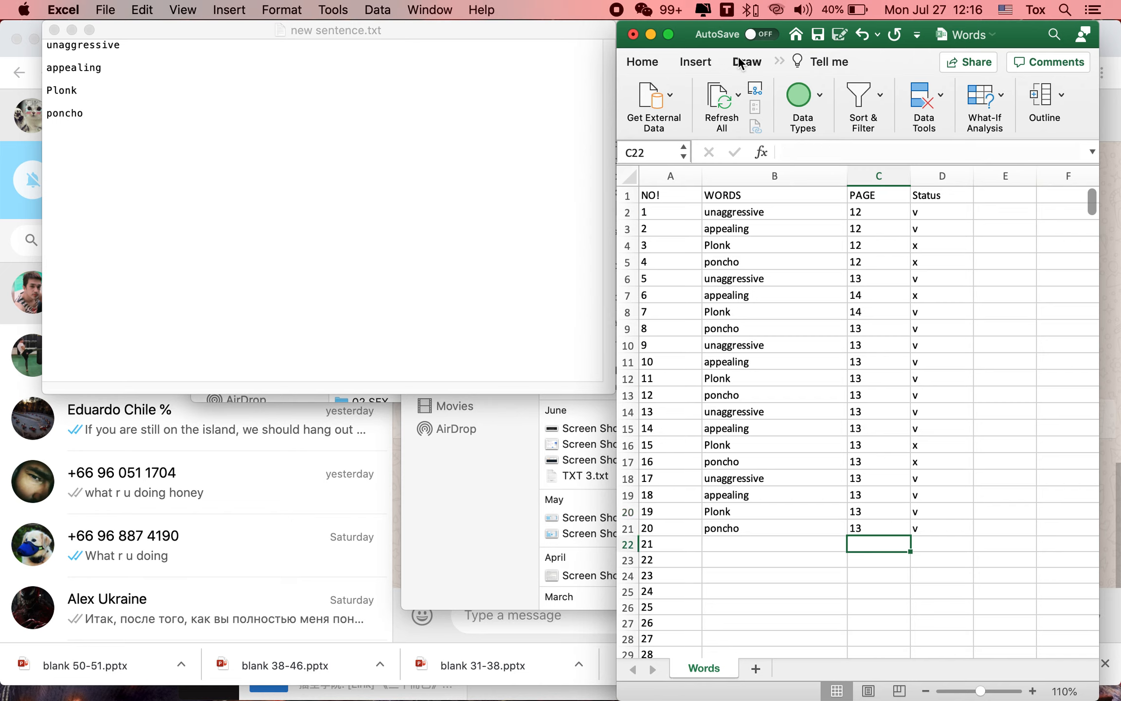
{"action": "left_click", "coordinate": [842, 428]}
{"action": "left_click", "coordinate": [874, 514]}
{"action": "left_click", "coordinate": [817, 34]}
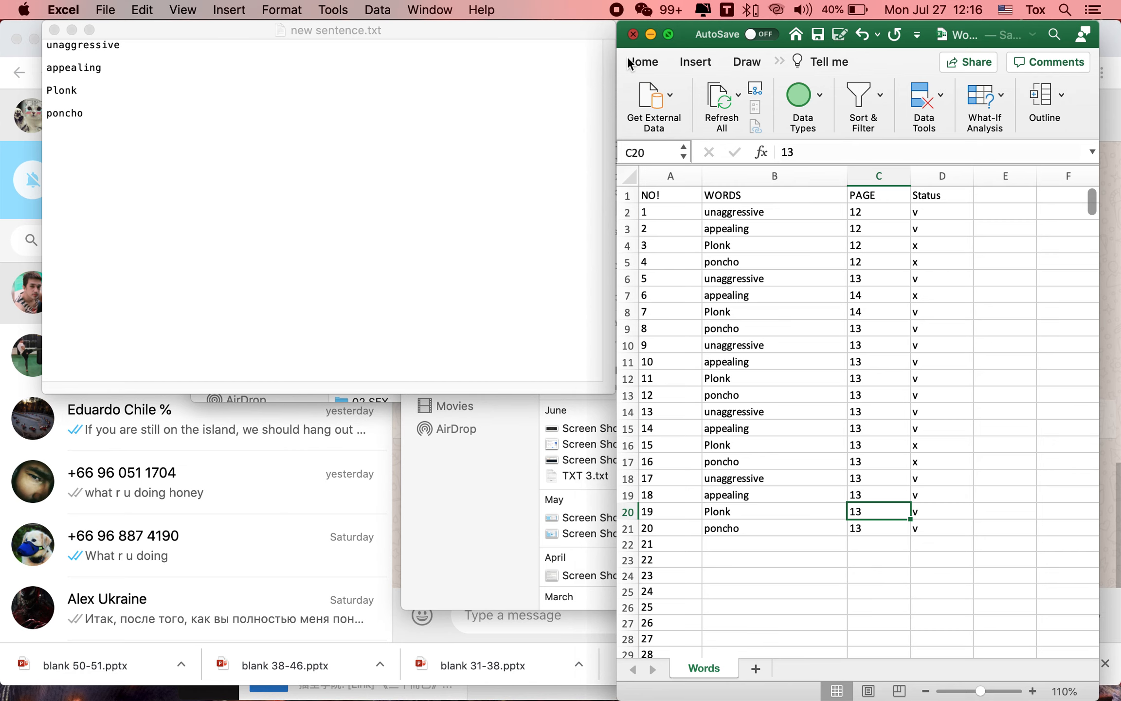